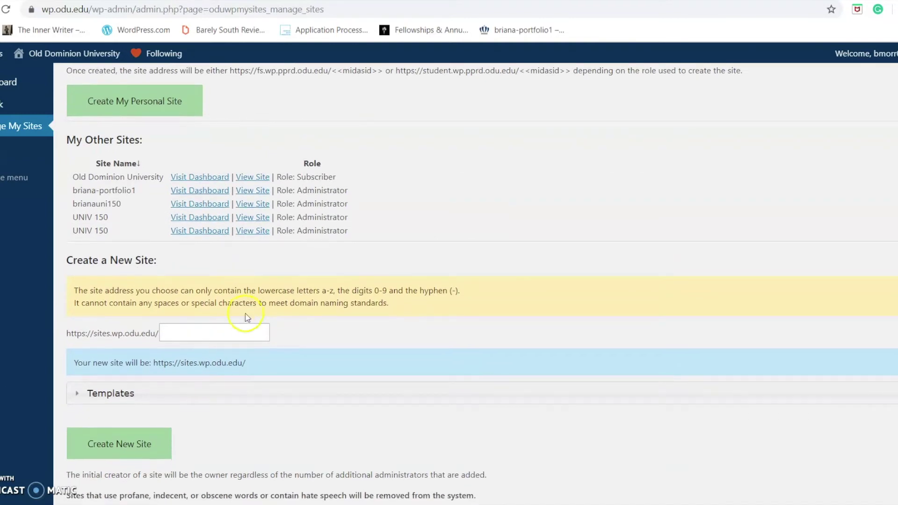
- Enter 'briana-grad' as the new site's address
click(238, 330)
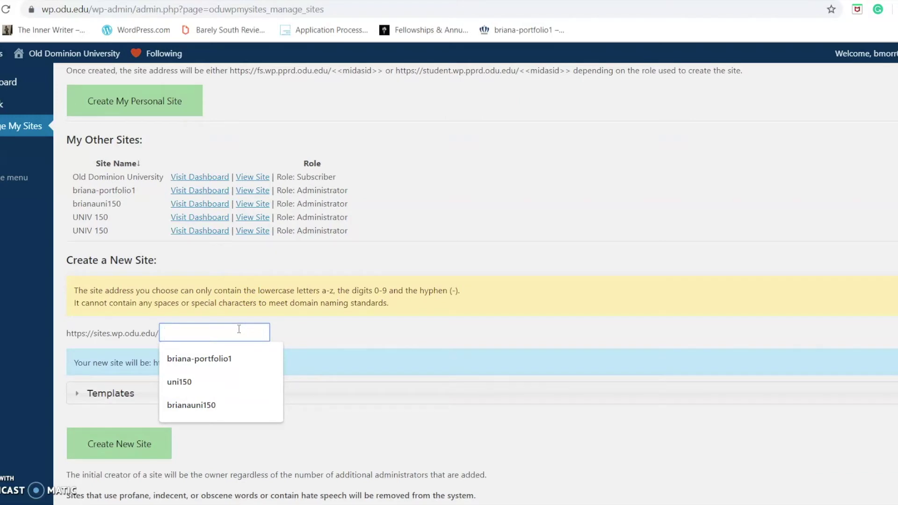
text(briana)
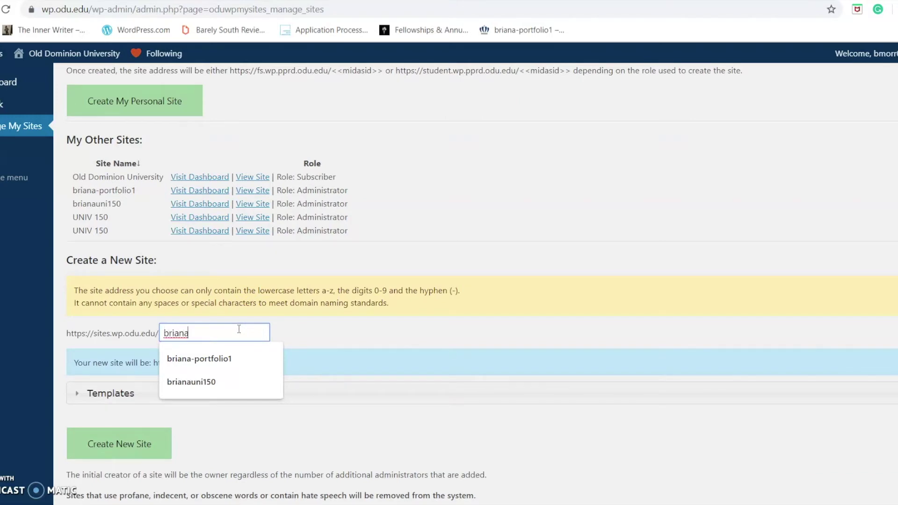
text(-grad)
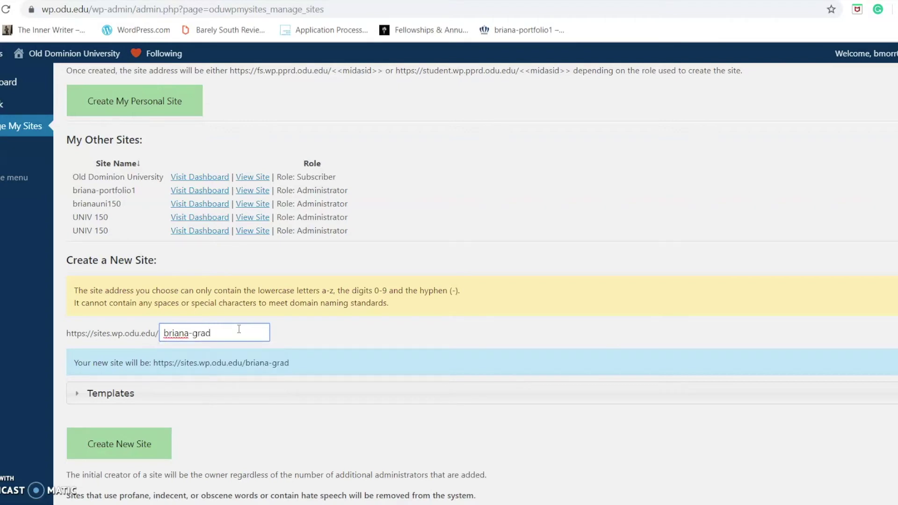
scroll(228, 338, down, 1)
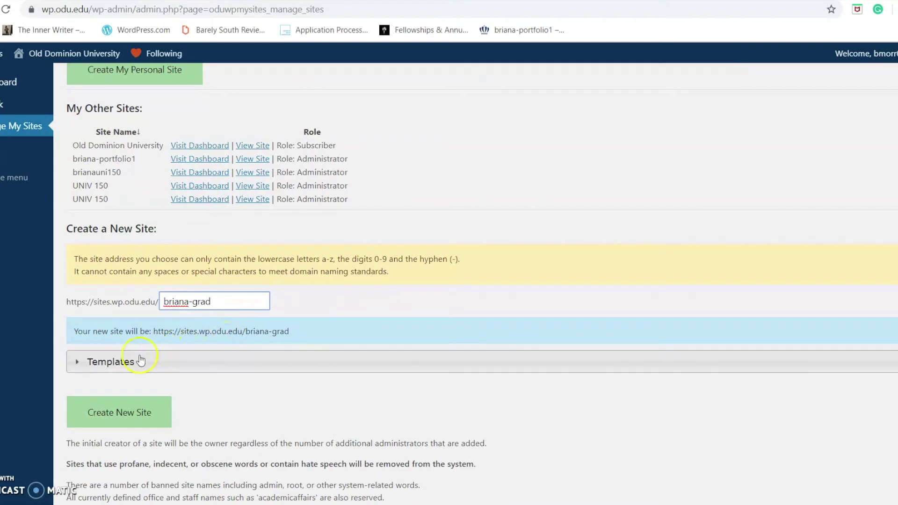
- Choose the ODU Faculty Template under Default Templates and create the site
click(123, 362)
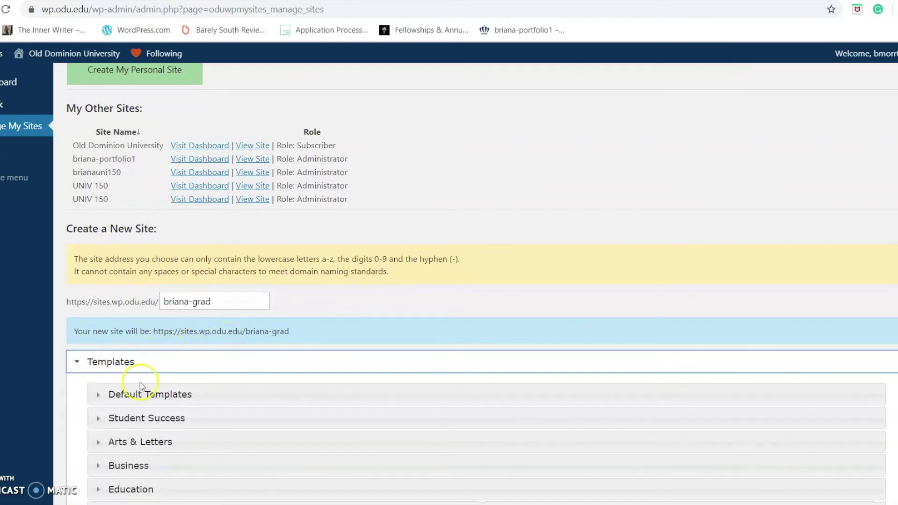
scroll(137, 373, down, 2)
scroll(138, 373, down, 2)
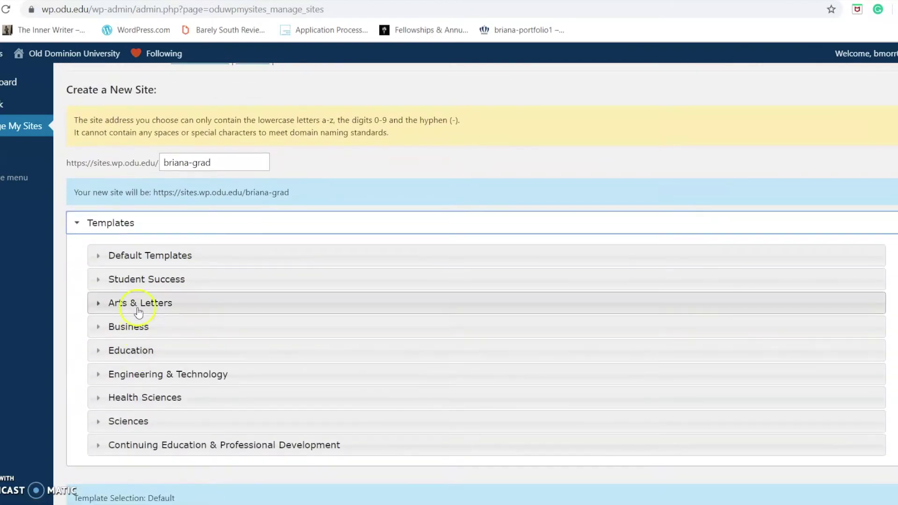
click(141, 260)
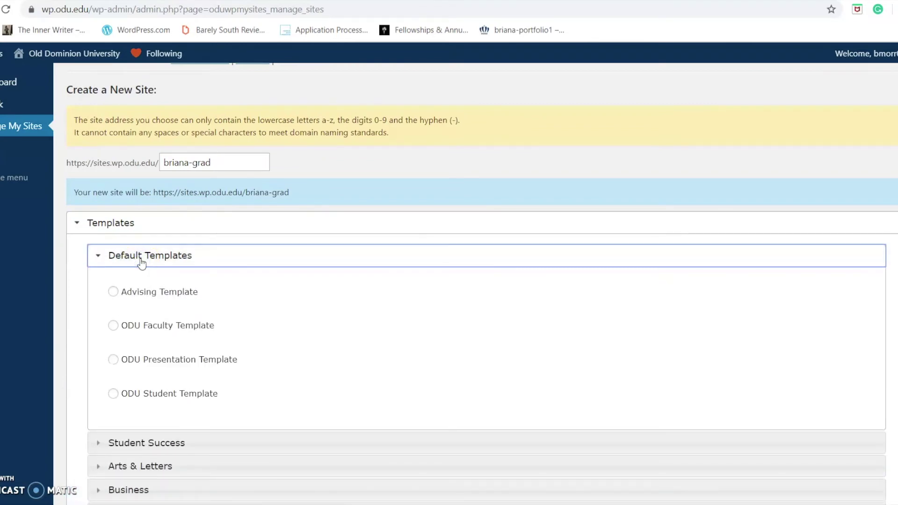
click(162, 326)
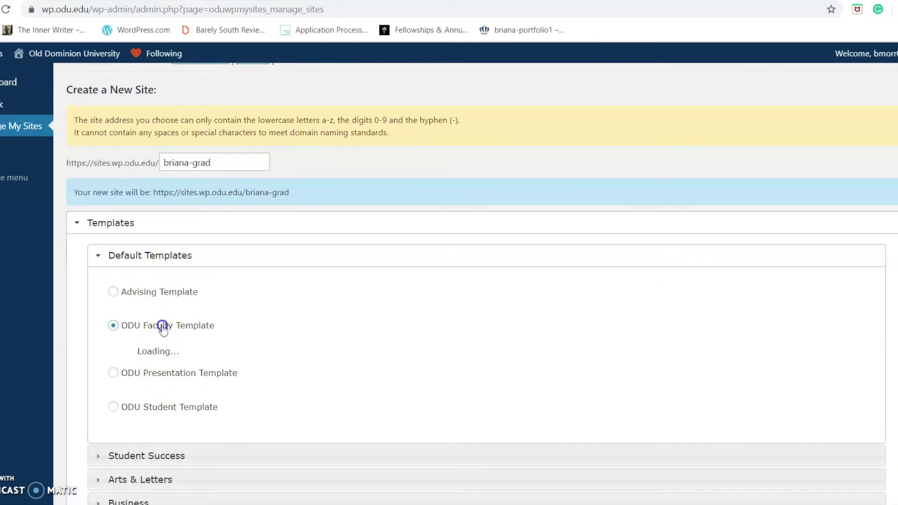
scroll(85, 327, down, 5)
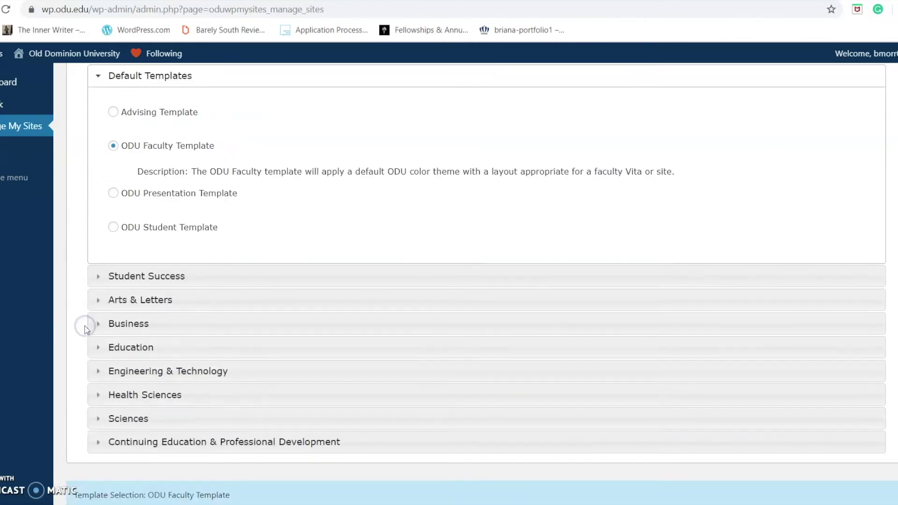
scroll(86, 330, down, 3)
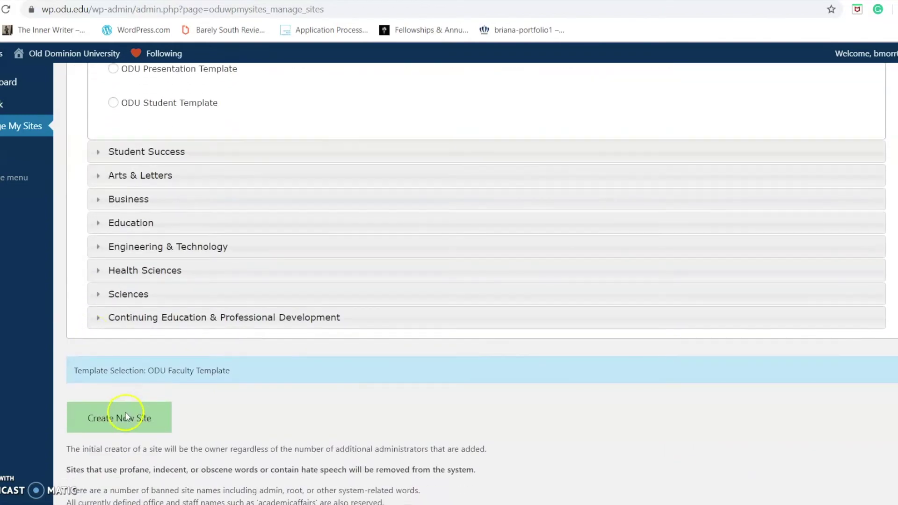
click(126, 416)
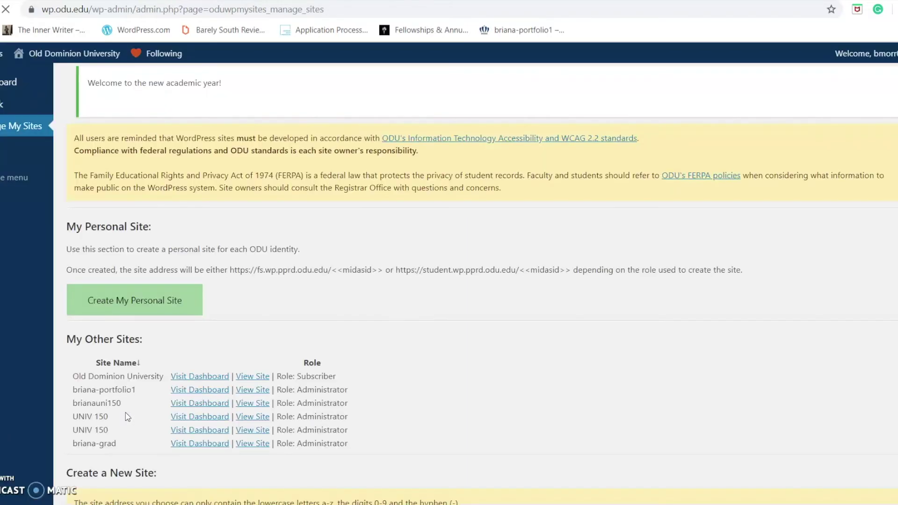
- Check that briana-grad appears under My Other Sites, then open it
drag(133, 420, 133, 333)
click(381, 379)
scroll(383, 380, down, 2)
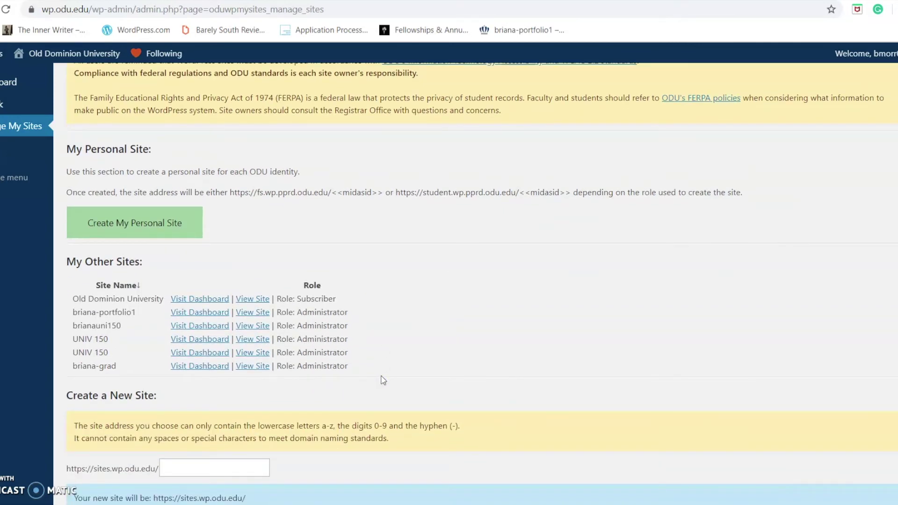
click(258, 371)
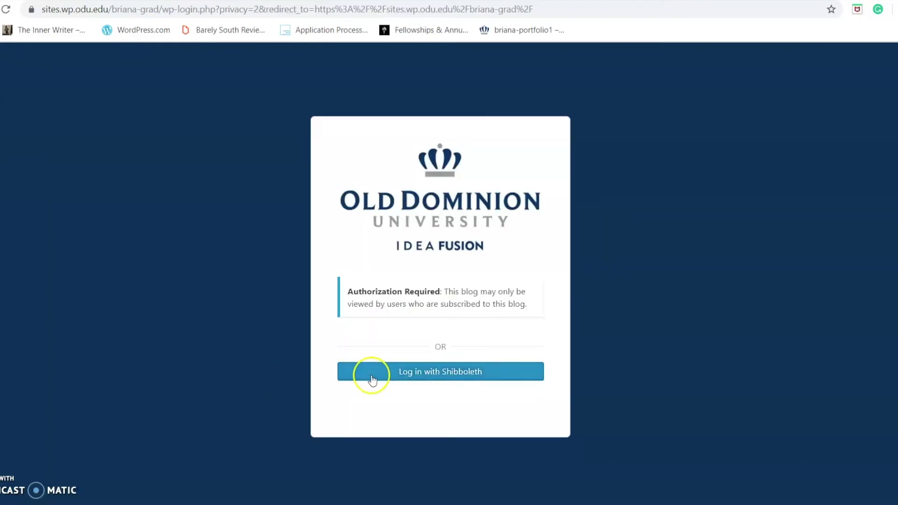
- Log in with Shibboleth on the Authorization Required page to view the private site
click(405, 377)
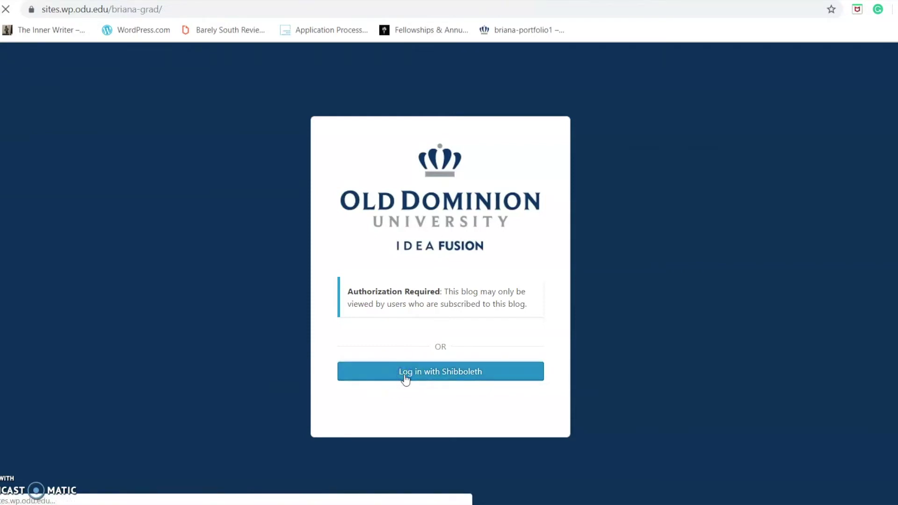
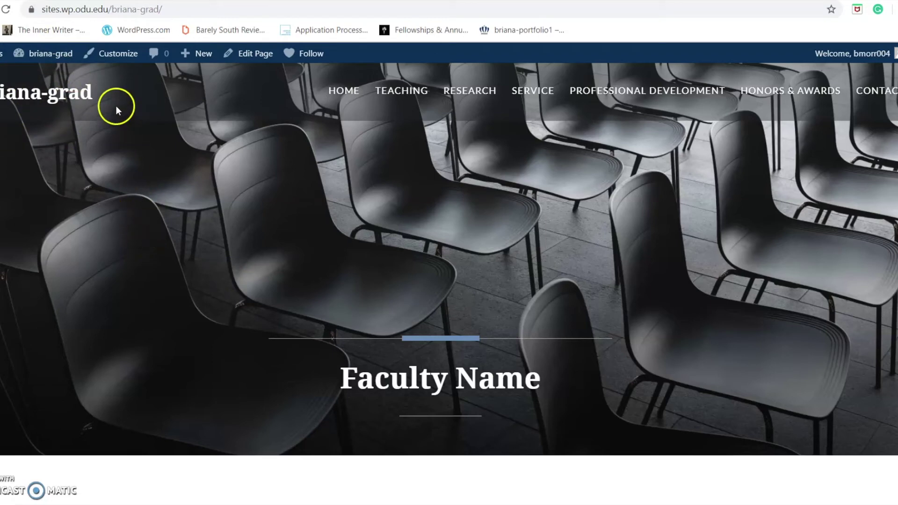
- In the Customizer's Site Identity, replace the tagline with the owner's full name
click(116, 54)
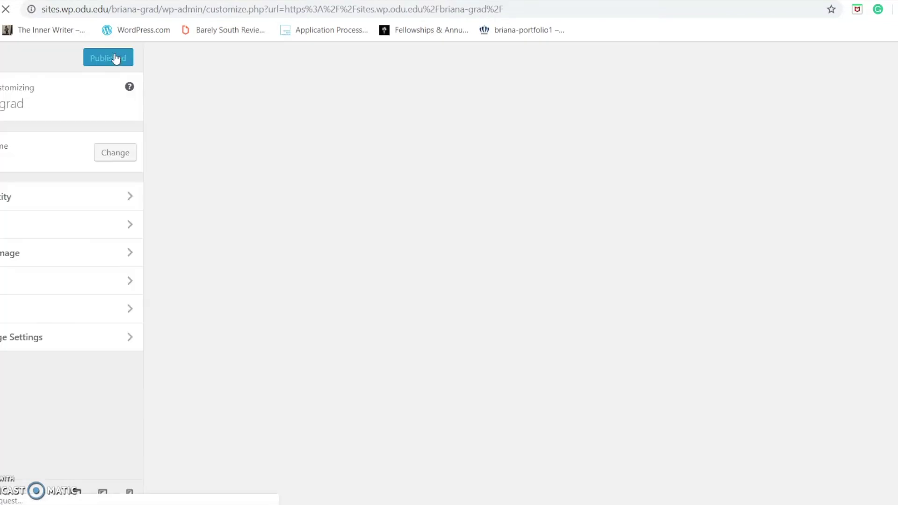
click(72, 88)
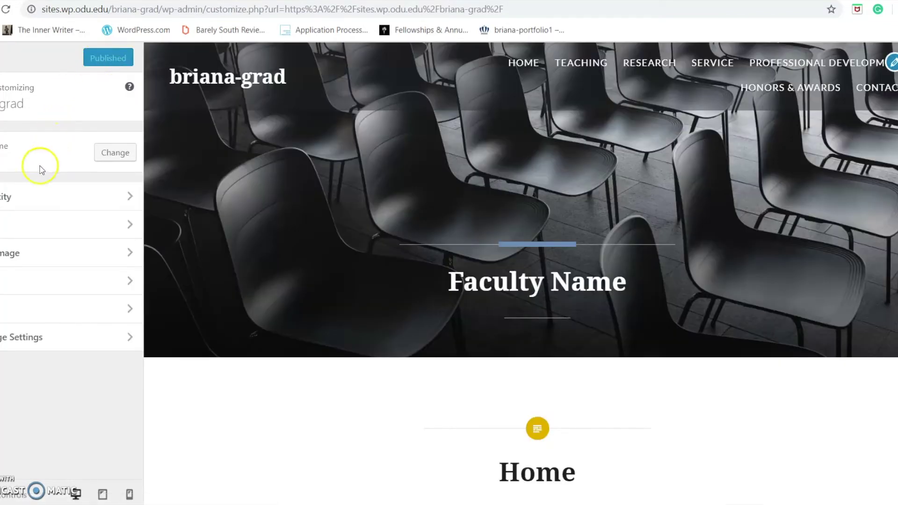
click(37, 199)
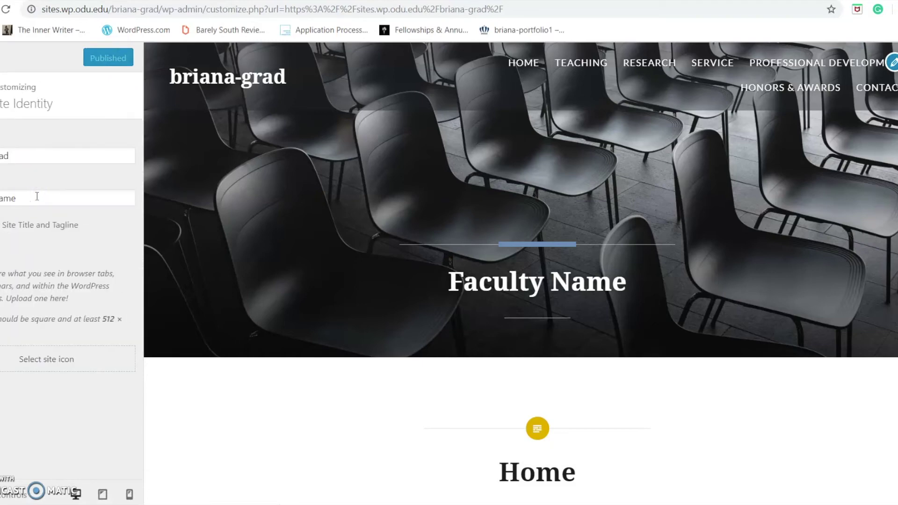
double_click(36, 197)
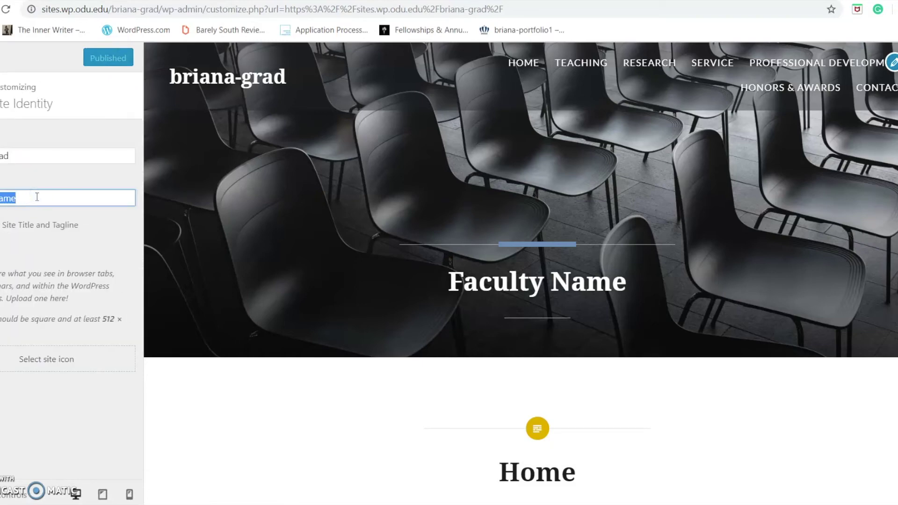
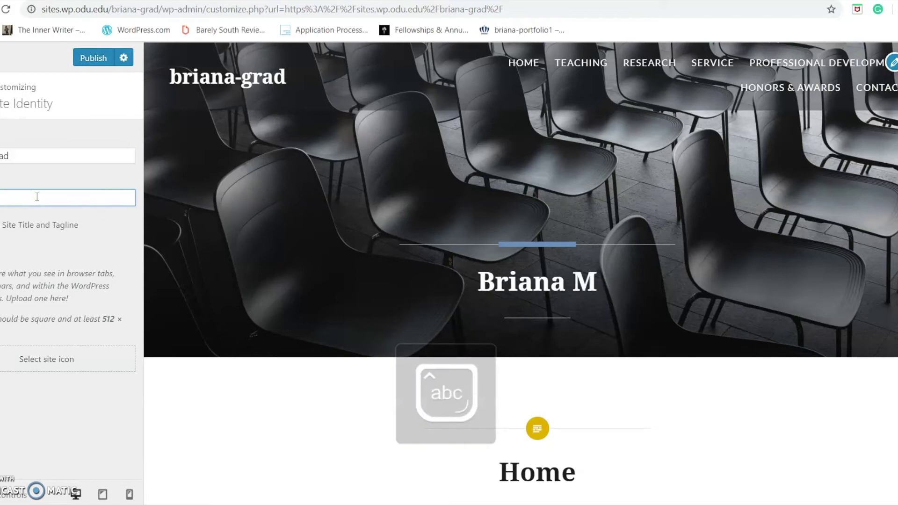
- Change the Site Title to 'Graduate Student'
triple_click(31, 156)
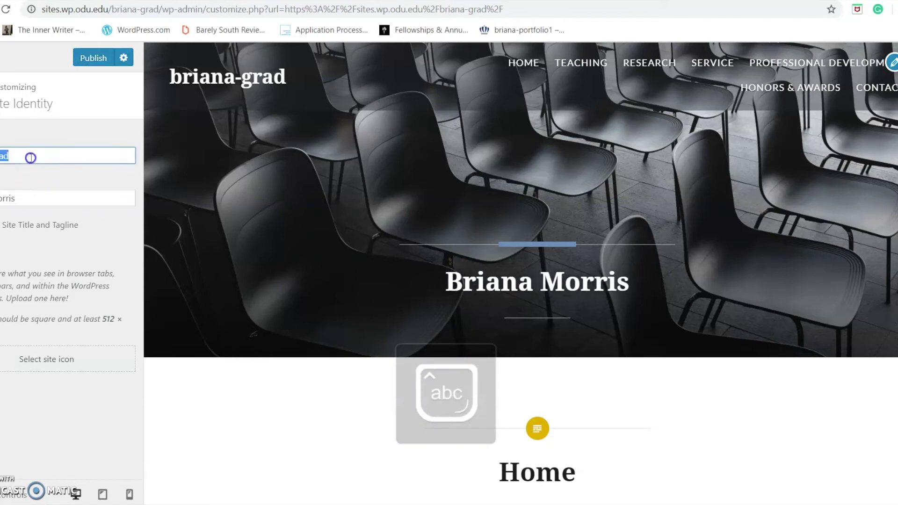
text(Graduate)
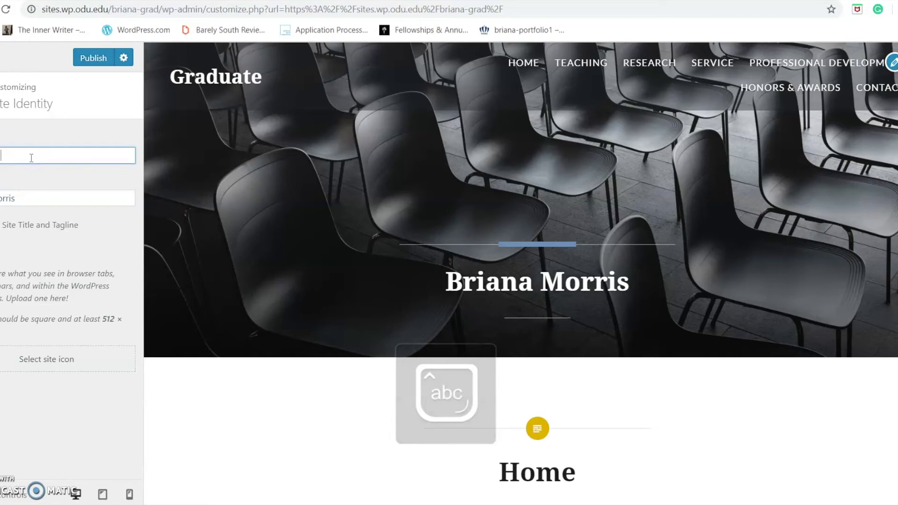
key(Caps_Lock)
text(S)
key(Caps_Lock)
text(tudent)
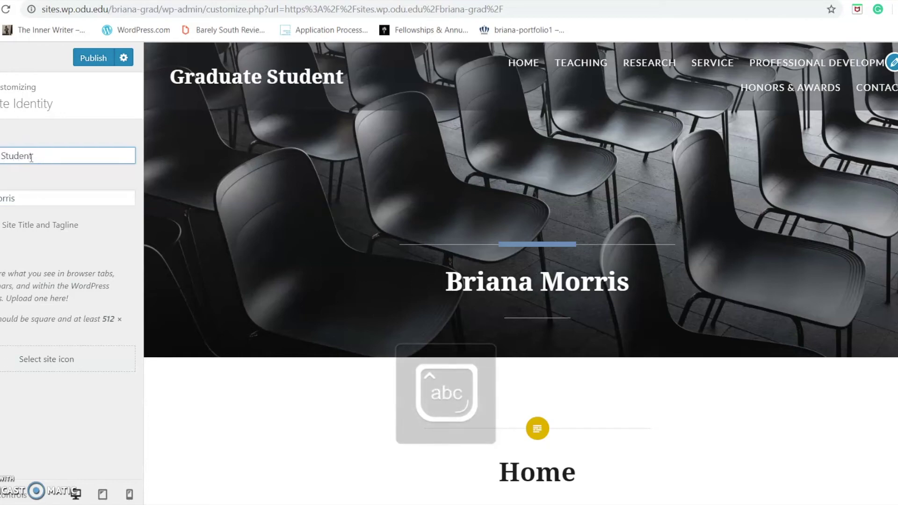
- Publish the new title and tagline and return to the Customizer's main menu
click(87, 64)
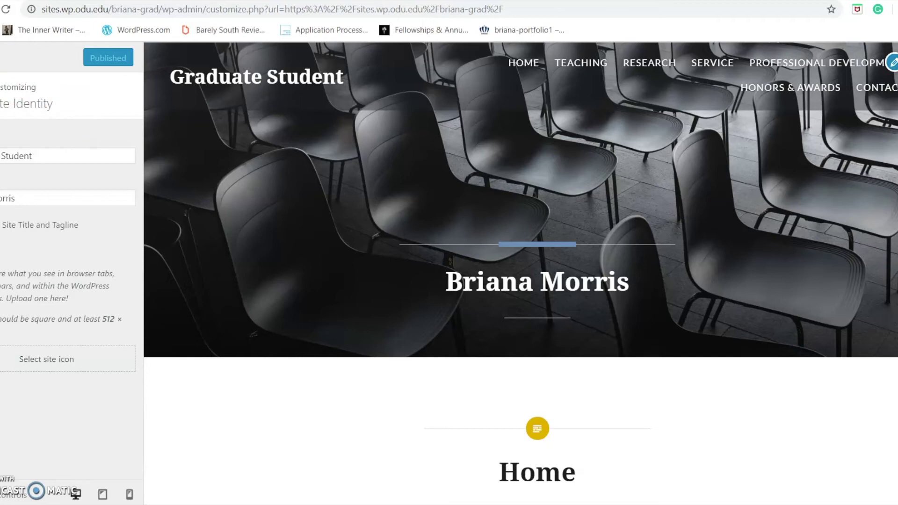
click(14, 89)
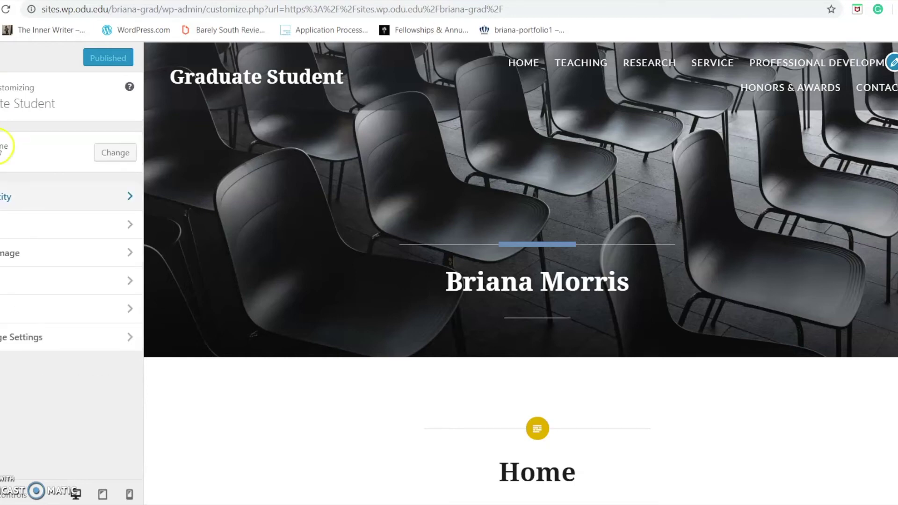
click(14, 253)
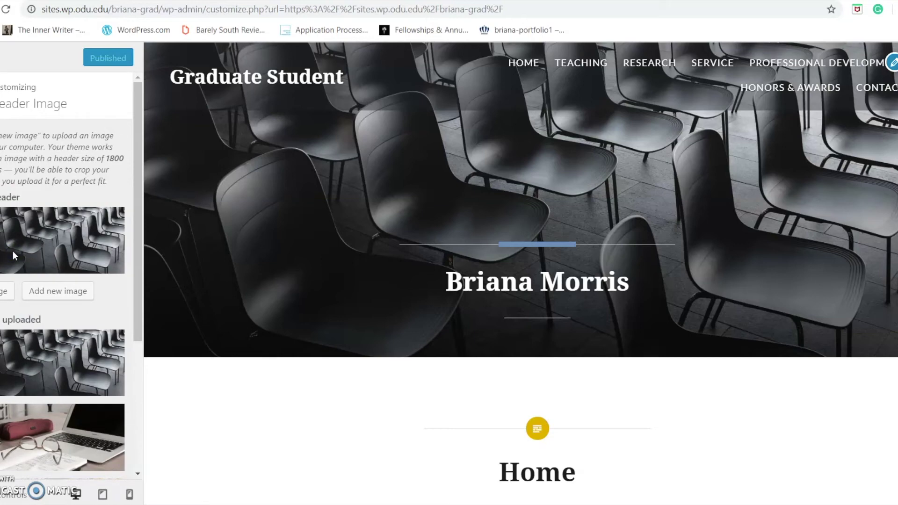
- Browse the Upload Files and Media Library header image options, choose nothing, and close the Customizer
scroll(24, 281, down, 4)
scroll(29, 282, up, 3)
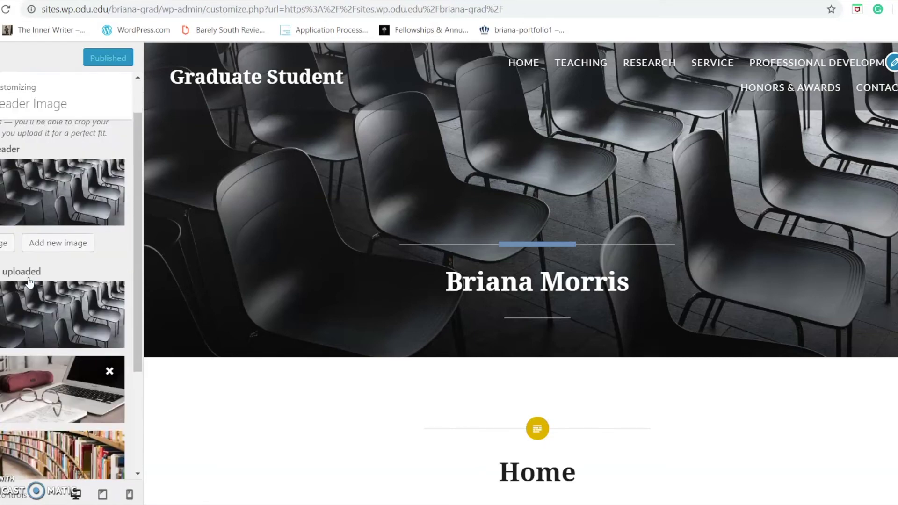
click(41, 250)
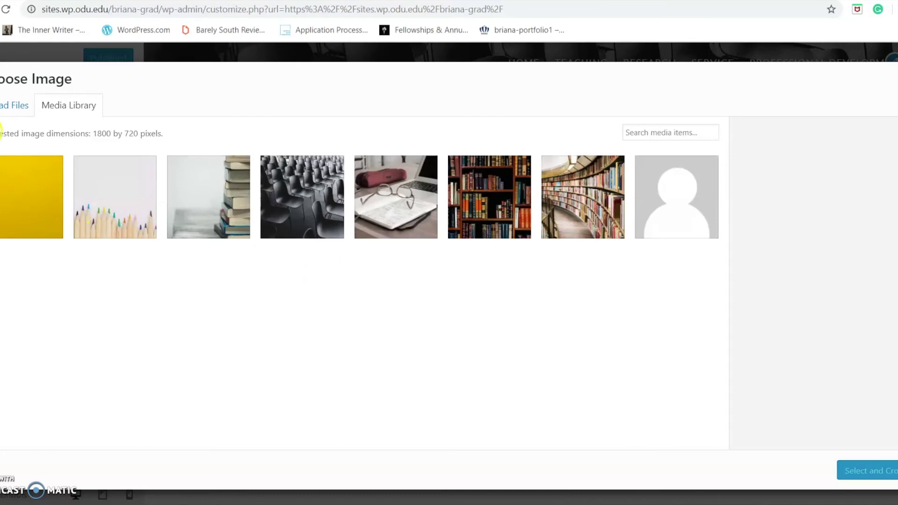
click(5, 105)
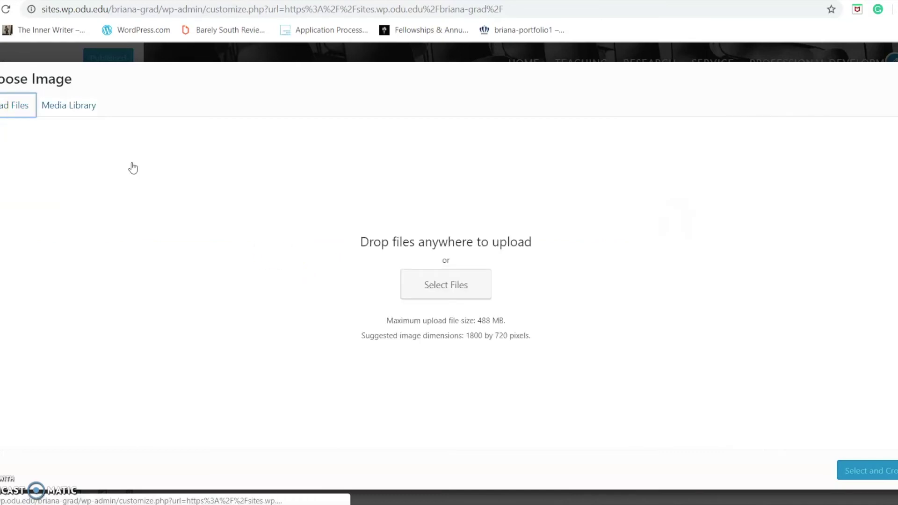
click(449, 301)
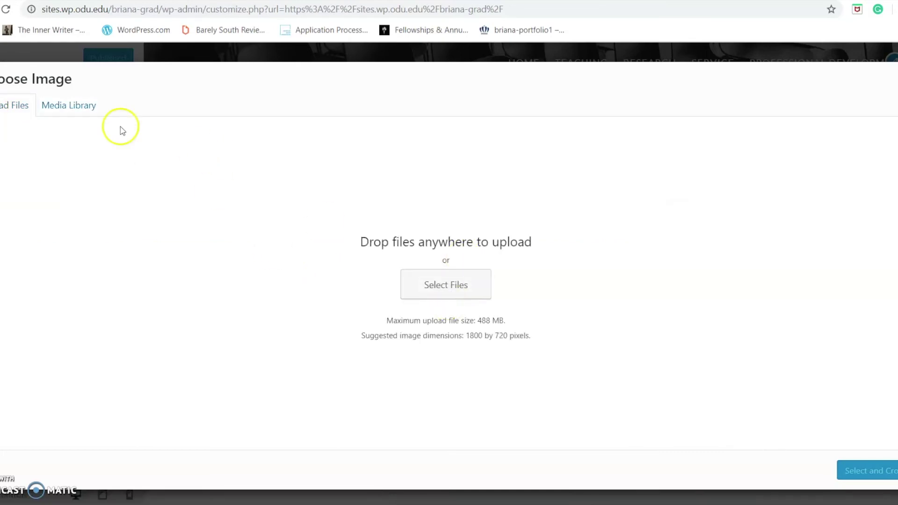
click(81, 114)
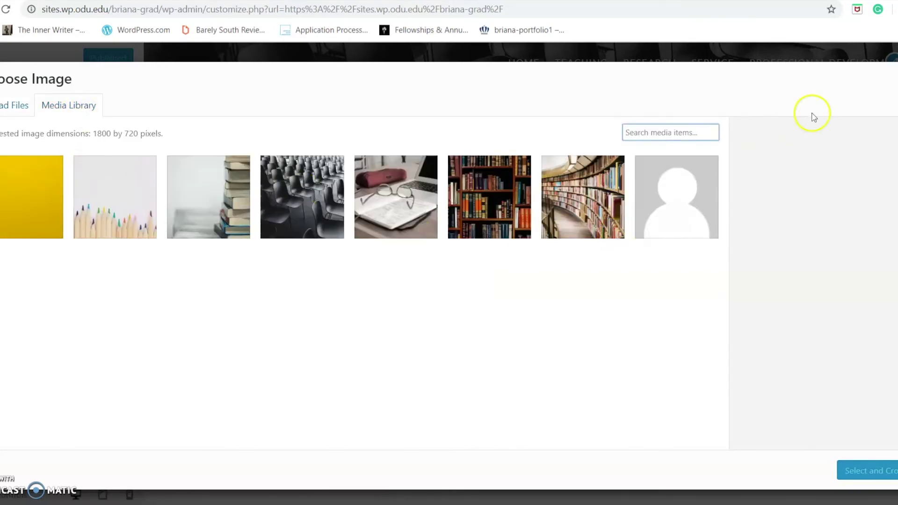
click(894, 91)
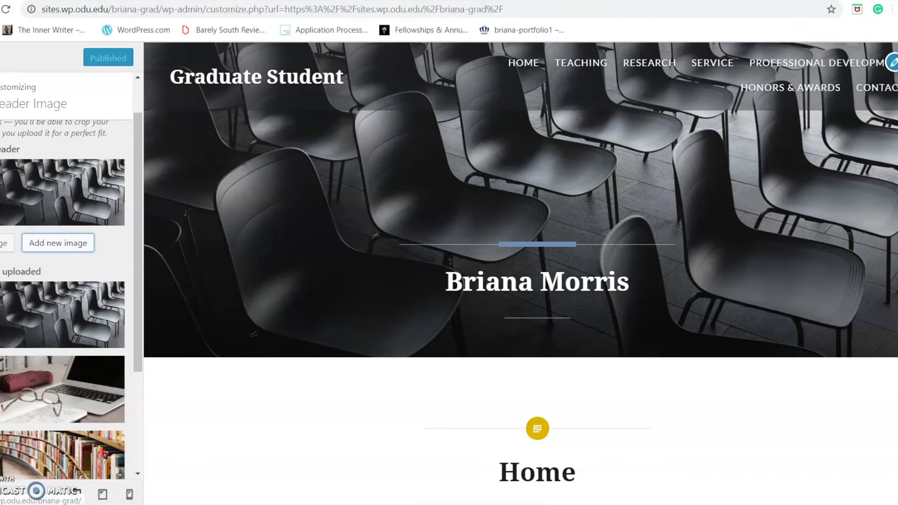
click(1, 57)
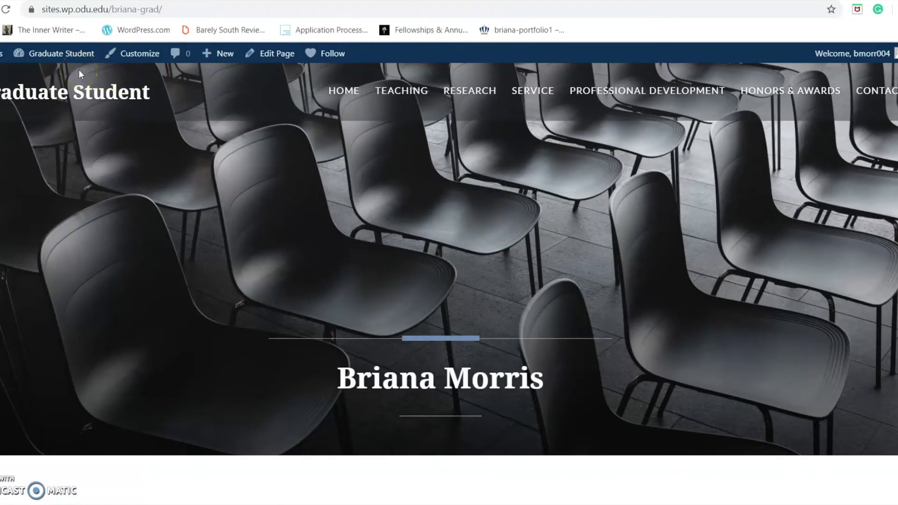
- From the admin dashboard, open the installed Themes list and scroll to the Arcade Basic card
mouse_move(65, 59)
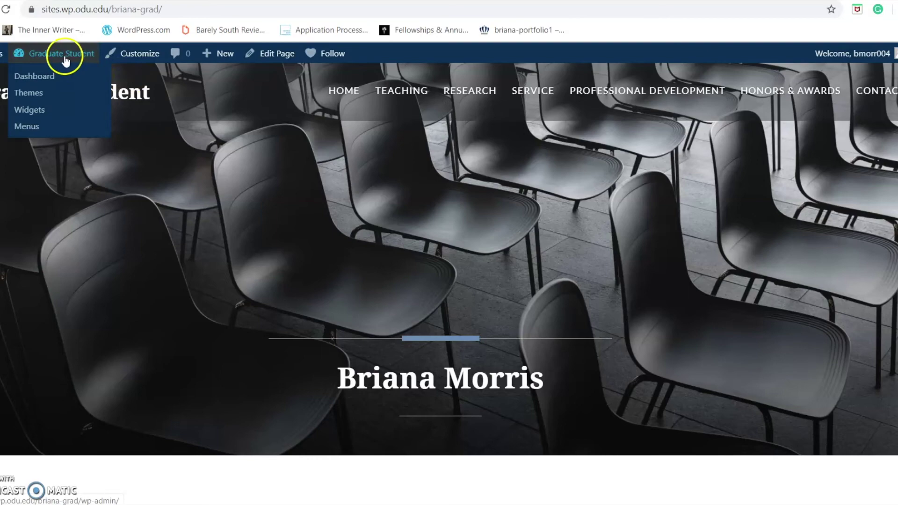
click(39, 79)
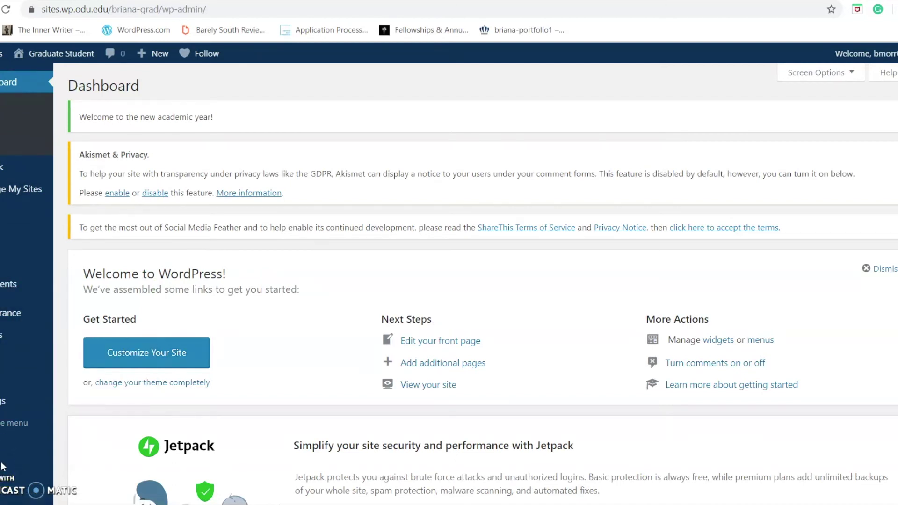
mouse_move(2, 321)
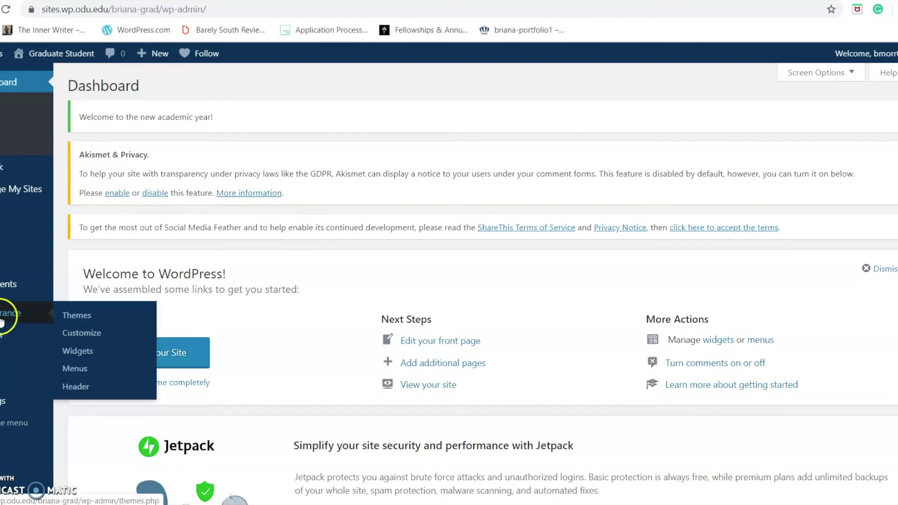
click(75, 316)
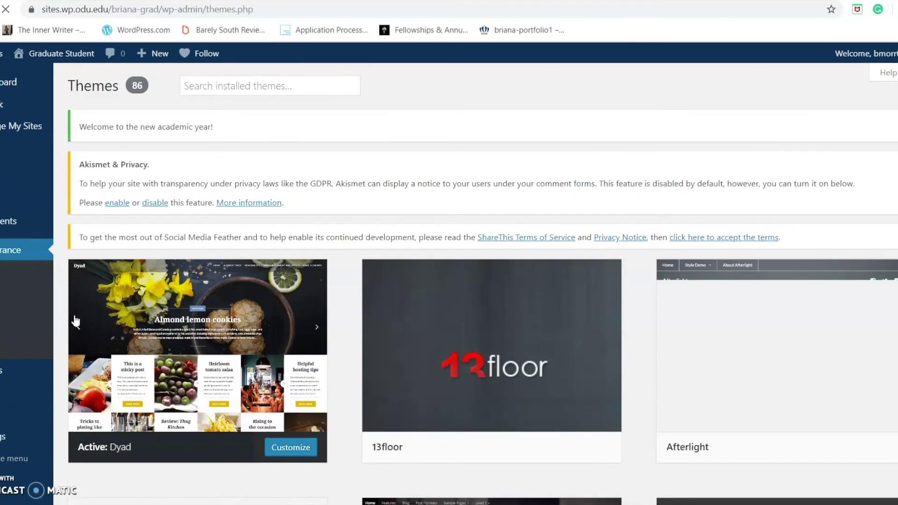
click(106, 320)
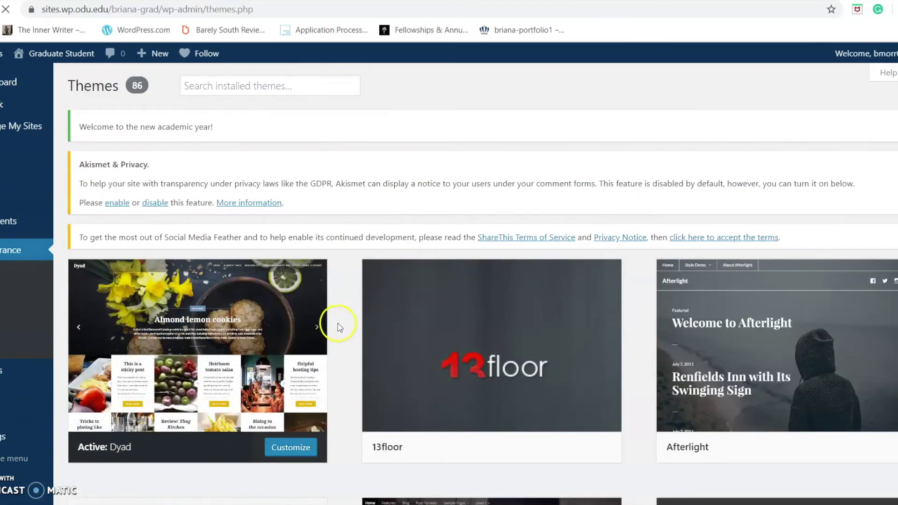
scroll(340, 327, down, 5)
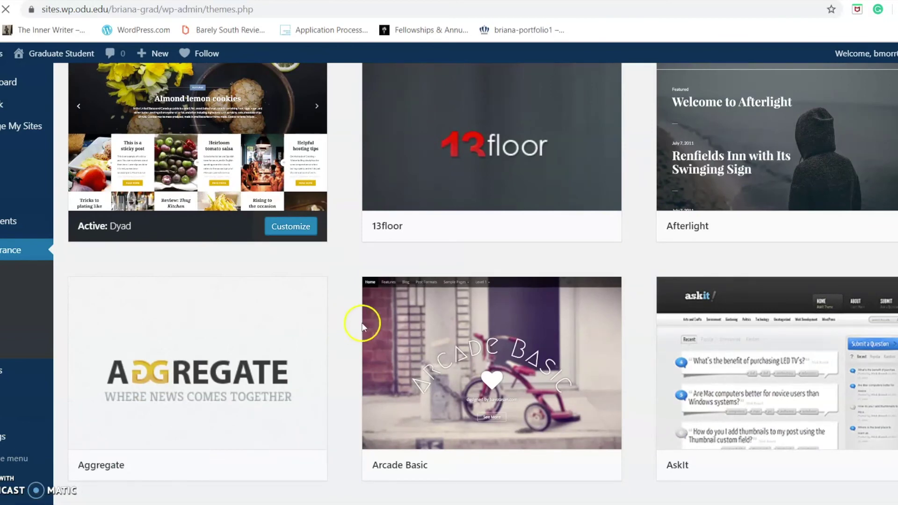
mouse_move(531, 351)
click(590, 465)
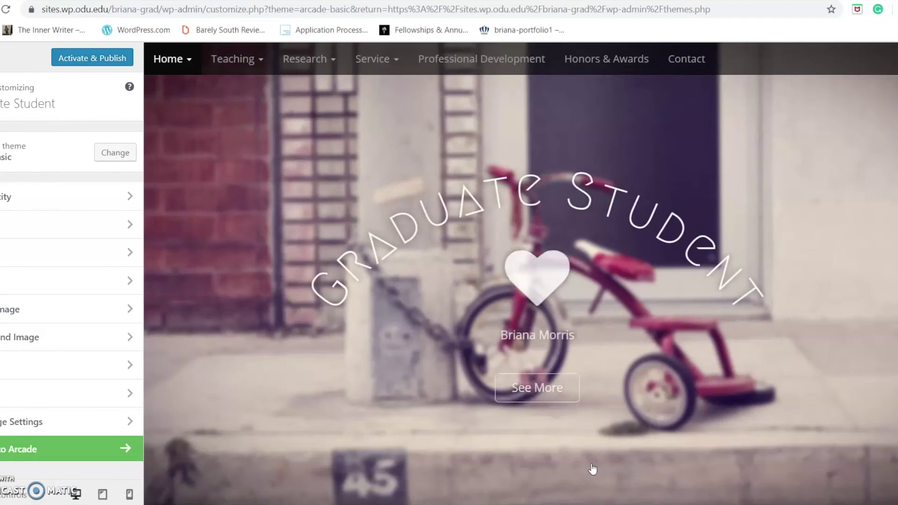
click(603, 262)
scroll(603, 262, down, 7)
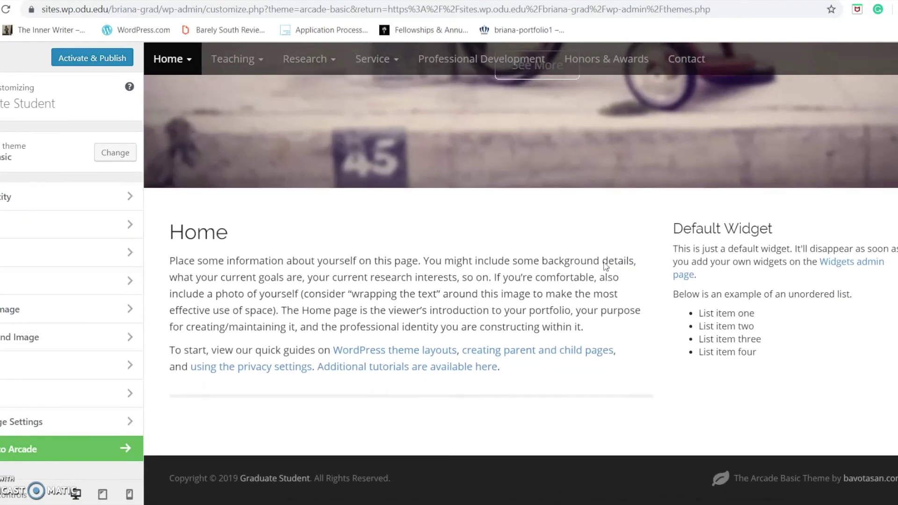
scroll(604, 265, up, 7)
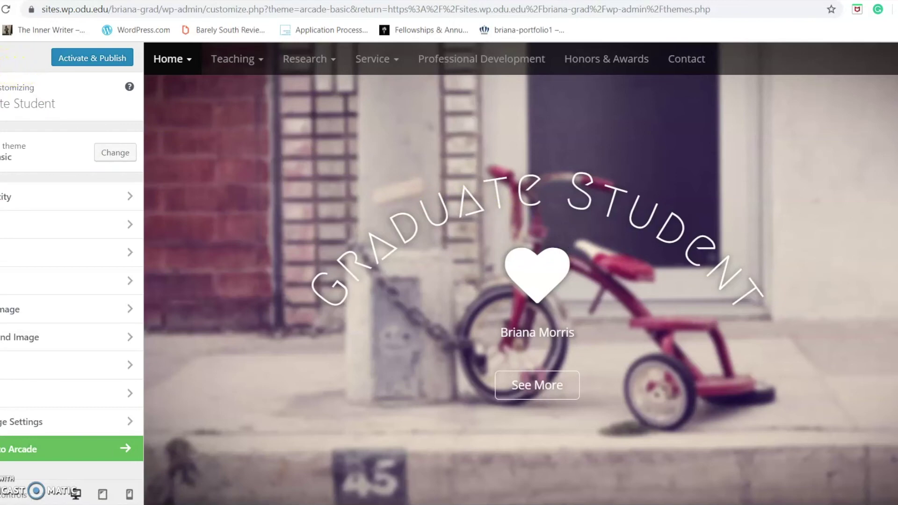
click(4, 58)
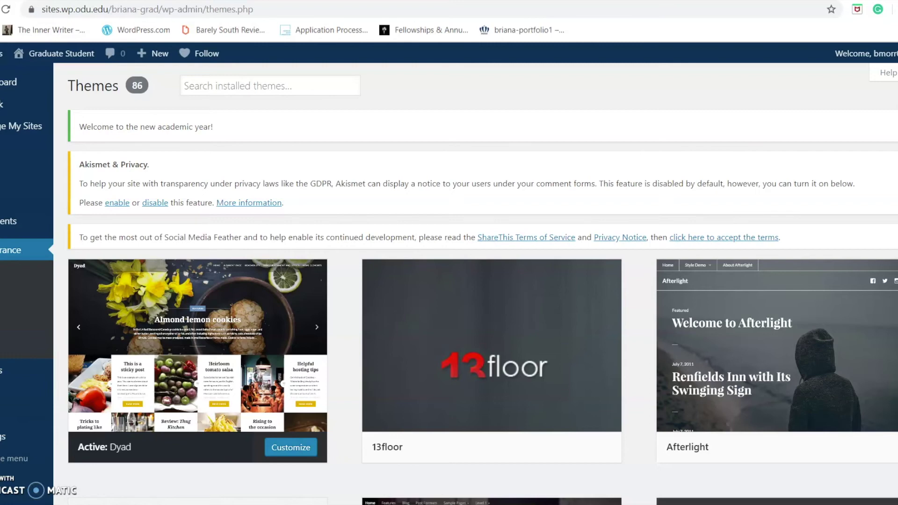
mouse_move(8, 82)
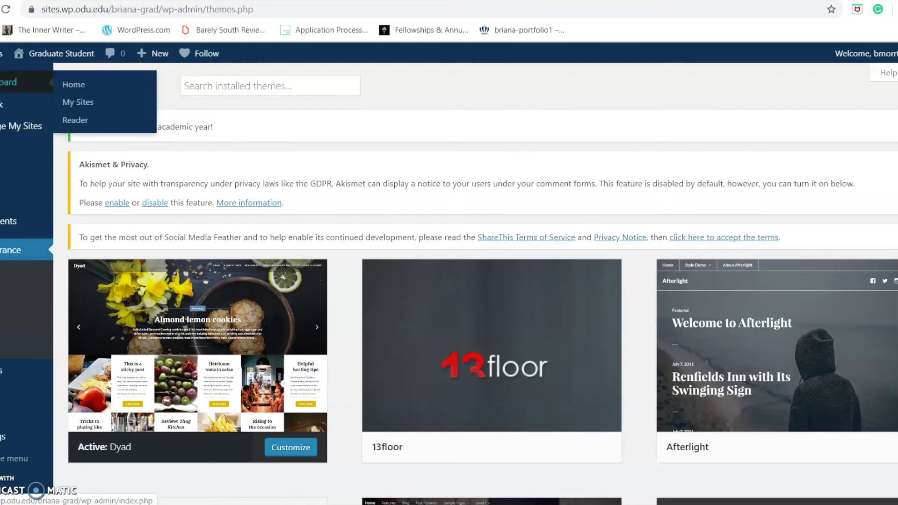
- Find the Bio page under Pages > All Pages and open it in the editor
mouse_move(2, 193)
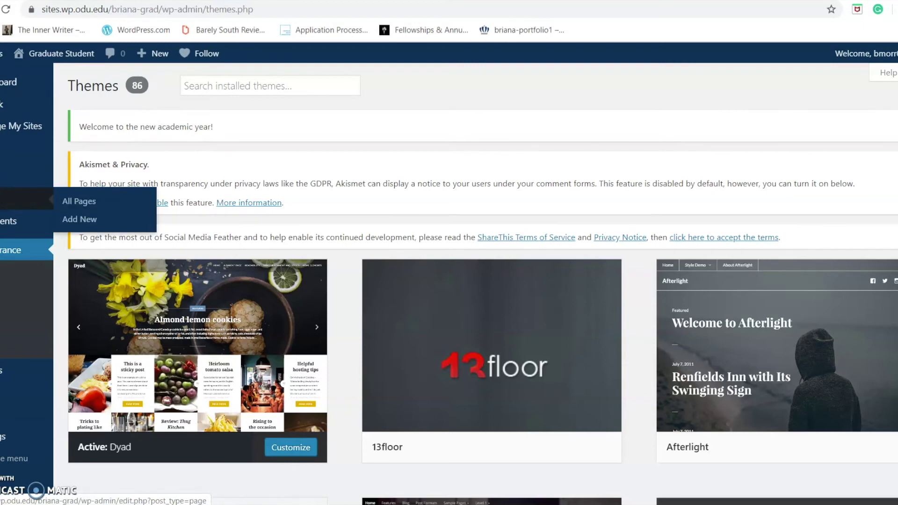
click(81, 204)
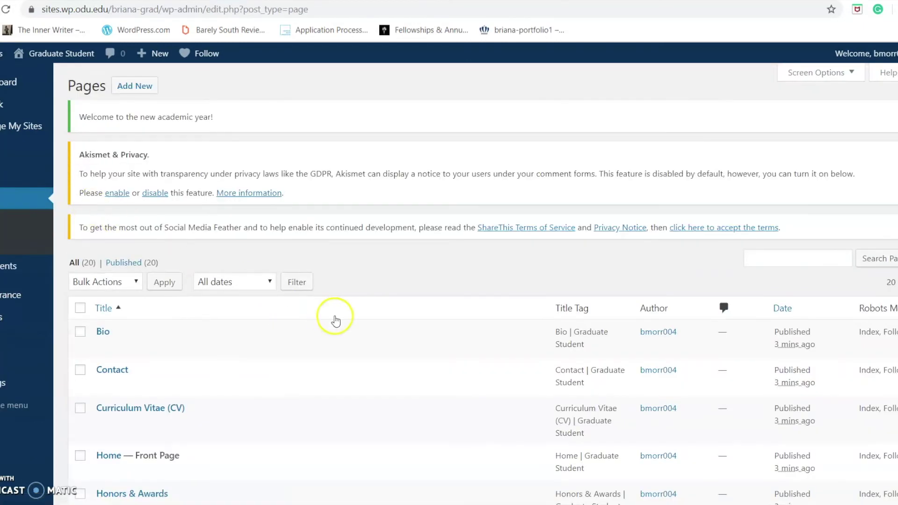
scroll(335, 317, down, 2)
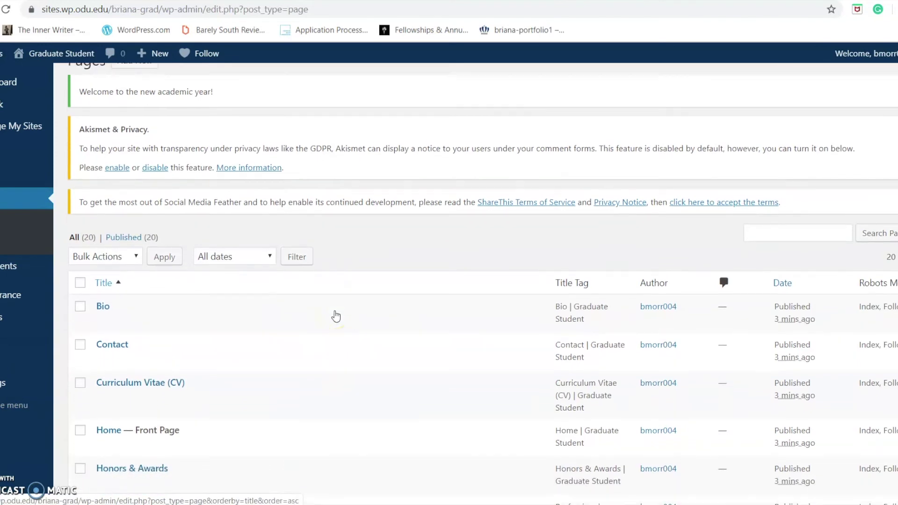
scroll(363, 335, down, 1)
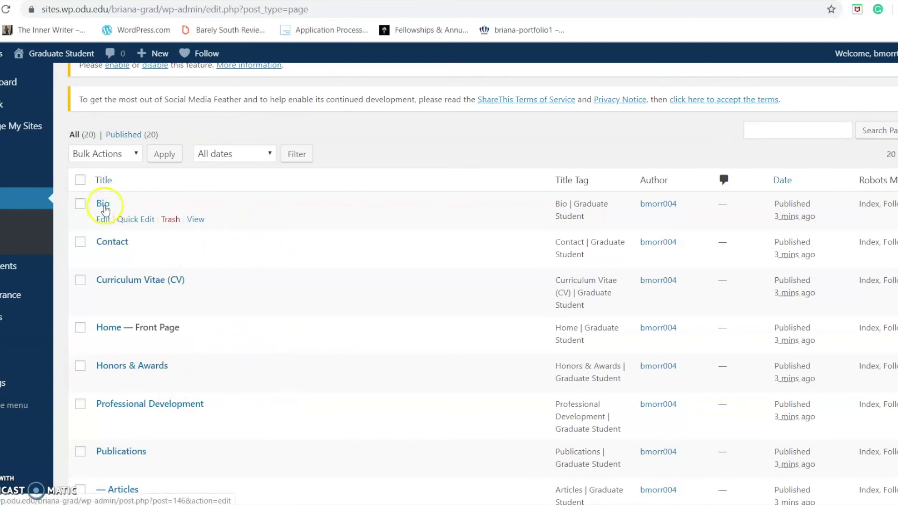
click(103, 204)
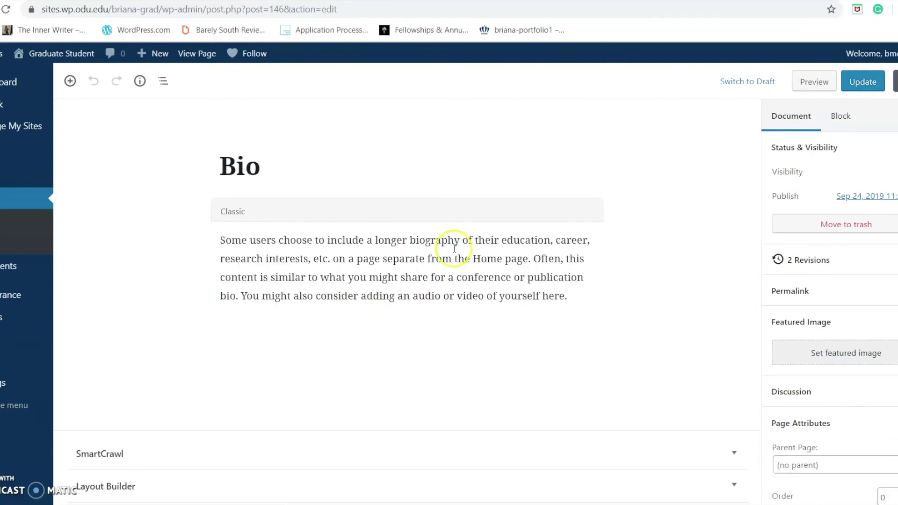
- Select the Bio paragraph, then save the Bio page with Update
click(290, 261)
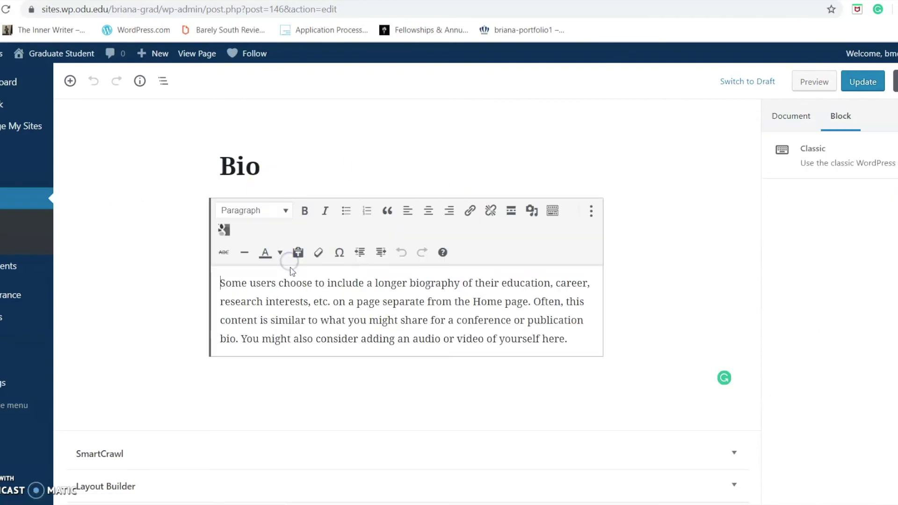
triple_click(292, 281)
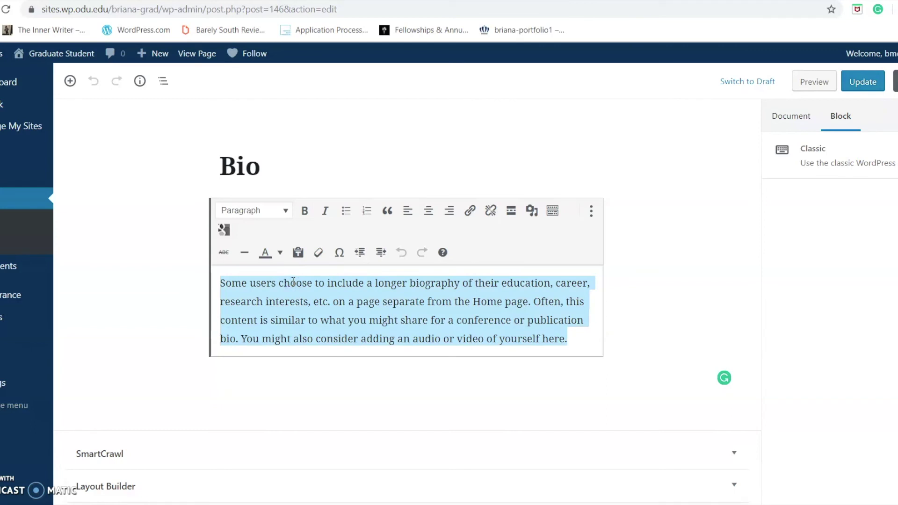
click(200, 281)
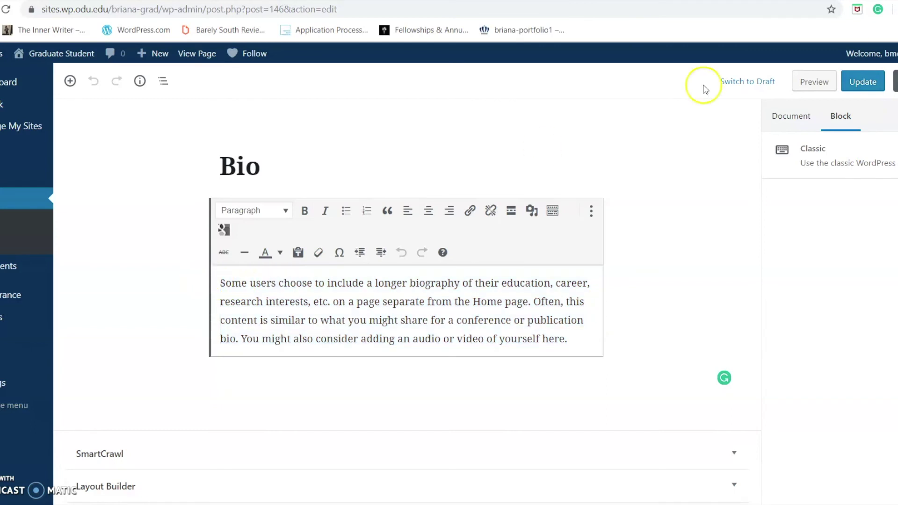
mouse_move(887, 67)
click(850, 84)
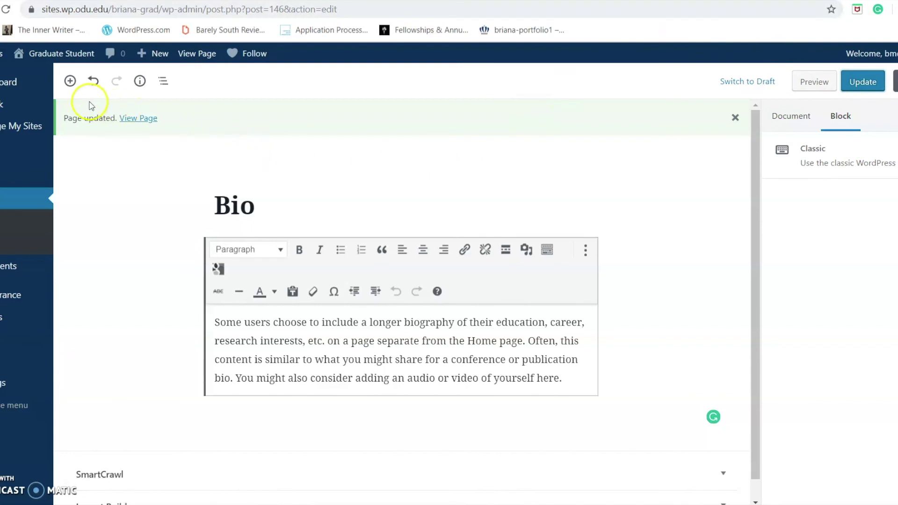
- Insert an Image block below the Bio text, cancel uploading, and choose Media Library instead
click(70, 82)
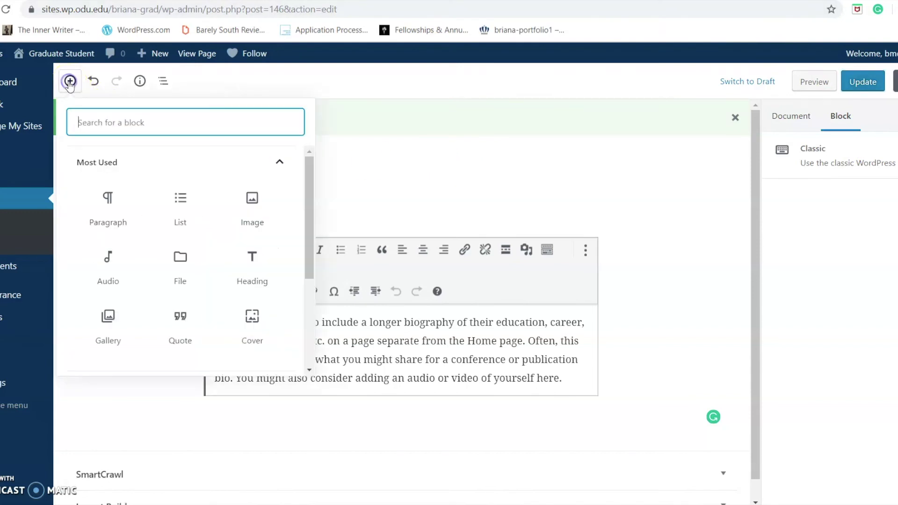
click(263, 205)
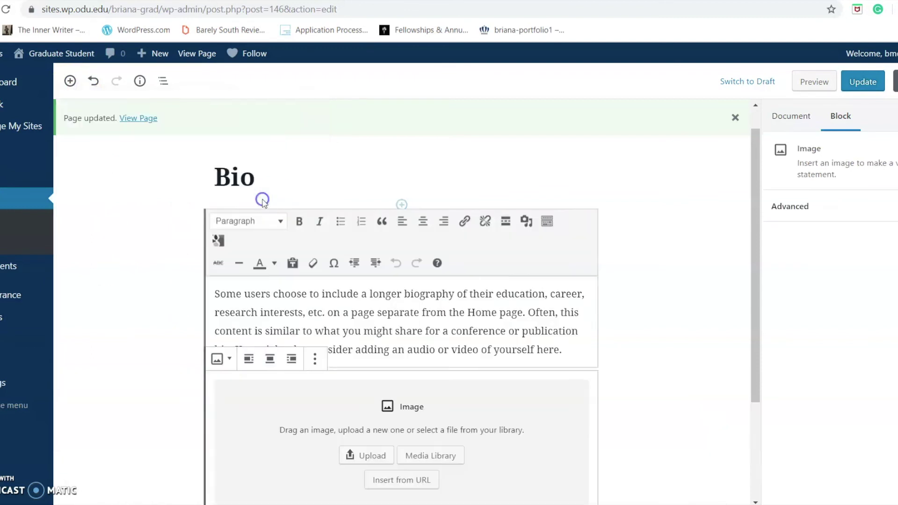
scroll(341, 439, down, 3)
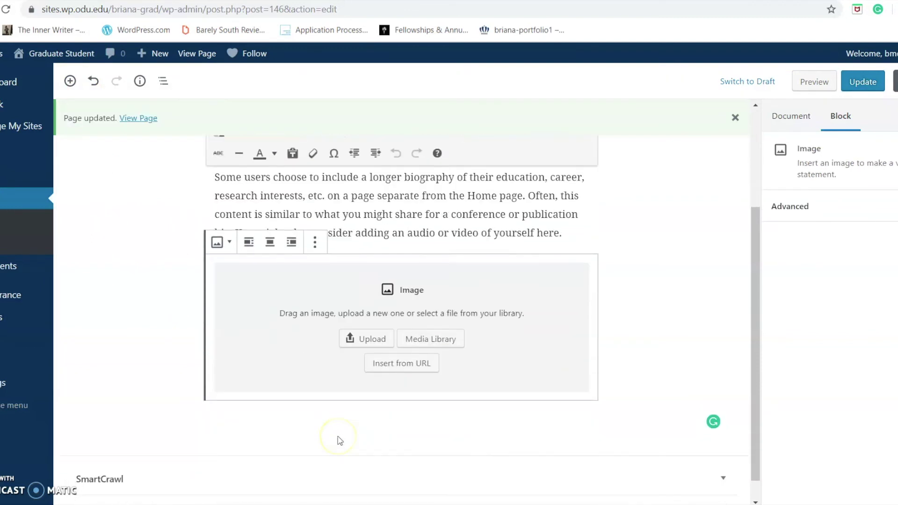
click(353, 350)
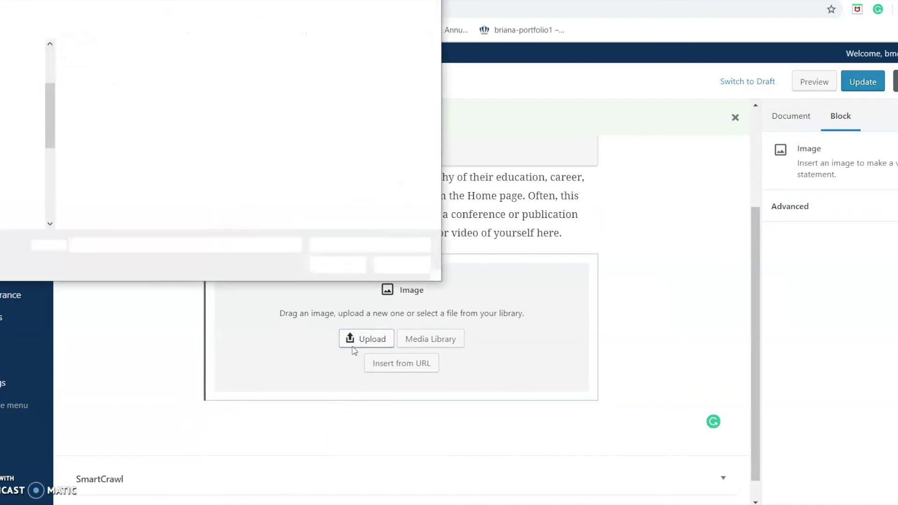
click(423, 264)
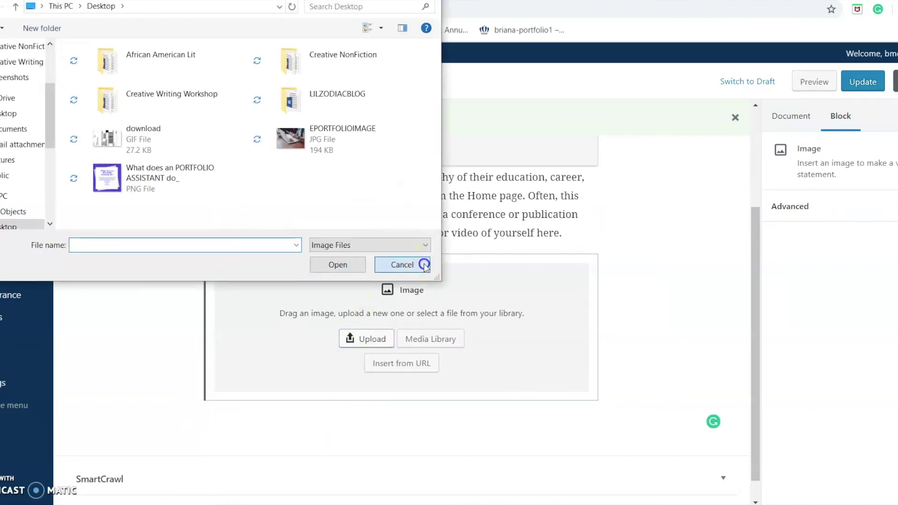
click(442, 339)
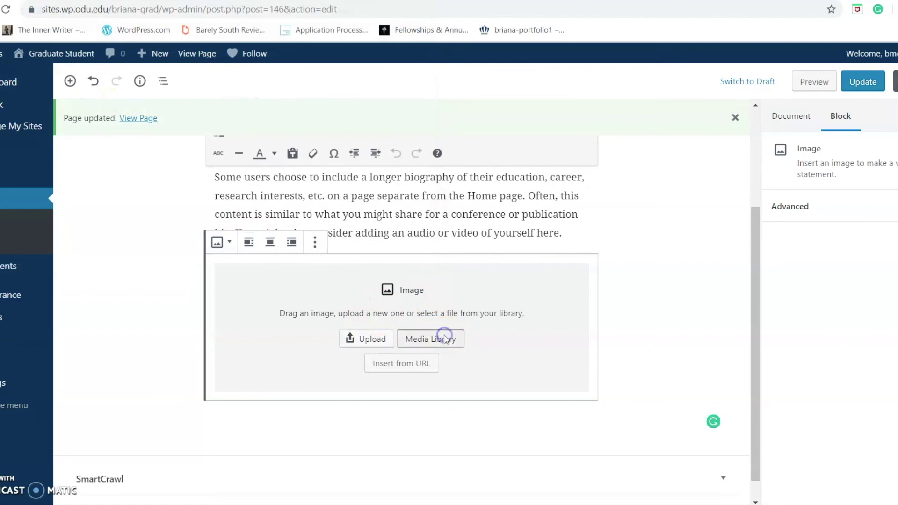
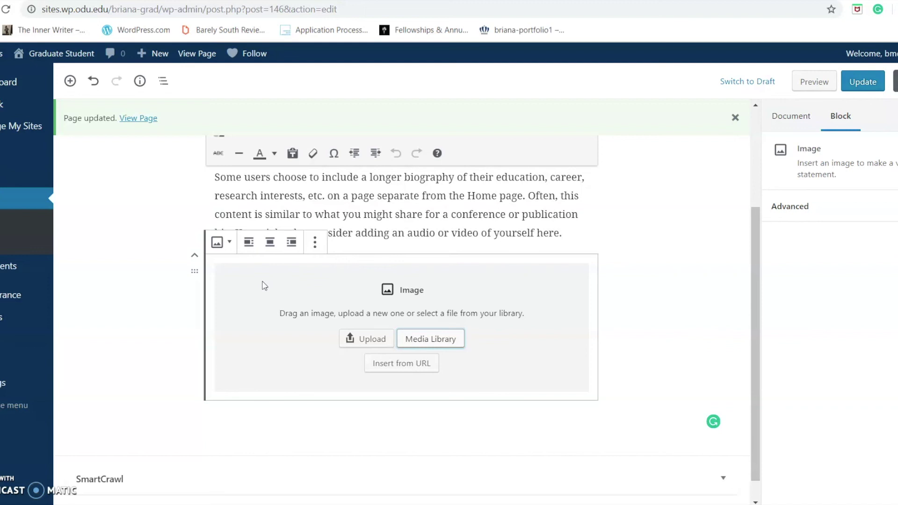
- Go to the Reading page under Settings in the admin sidebar
mouse_move(12, 380)
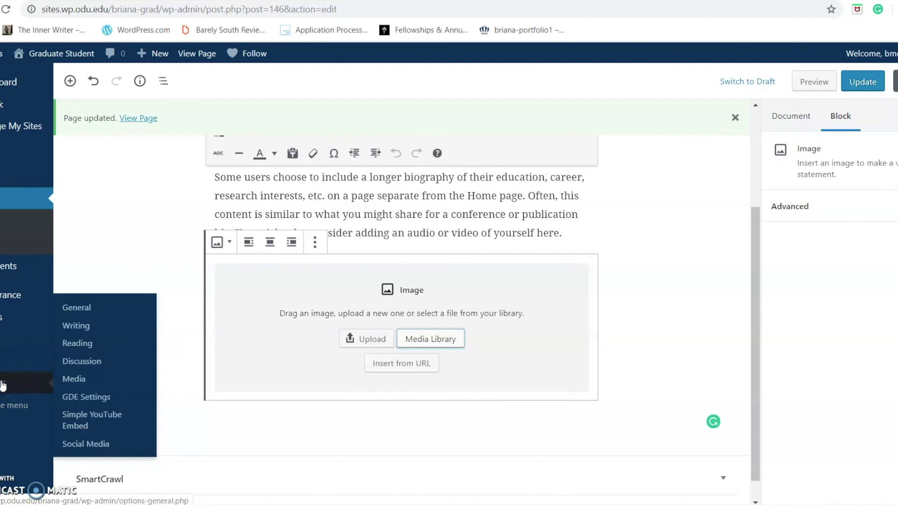
click(85, 346)
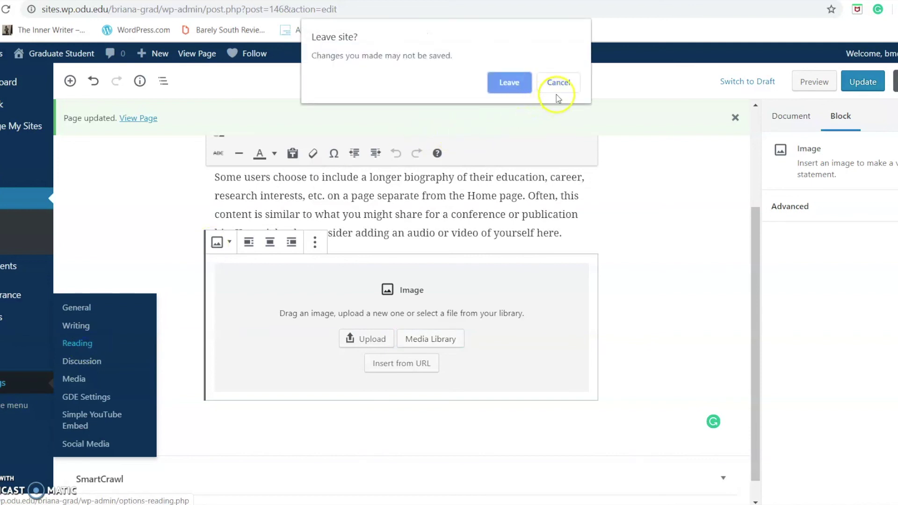
- Leave the editor, select 'Allow search engines to index this site' under Site Visibility, and save Reading Settings
click(510, 84)
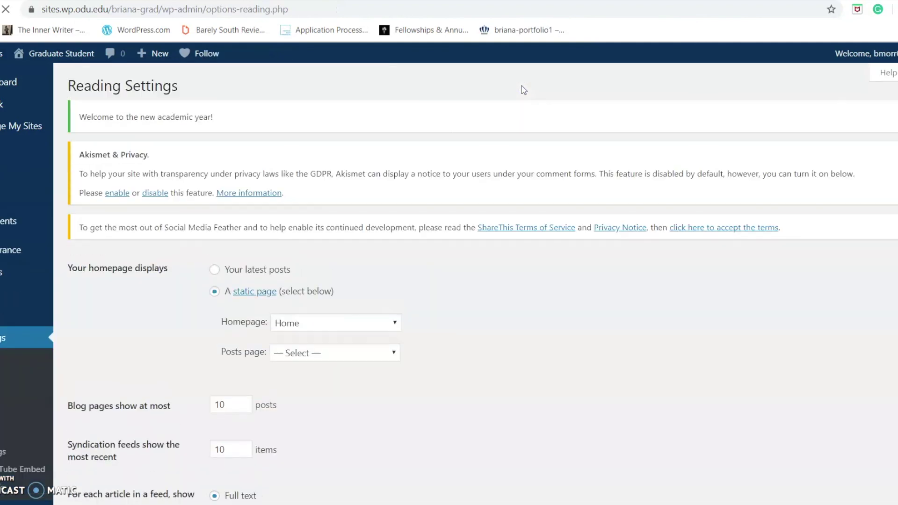
scroll(454, 267, down, 3)
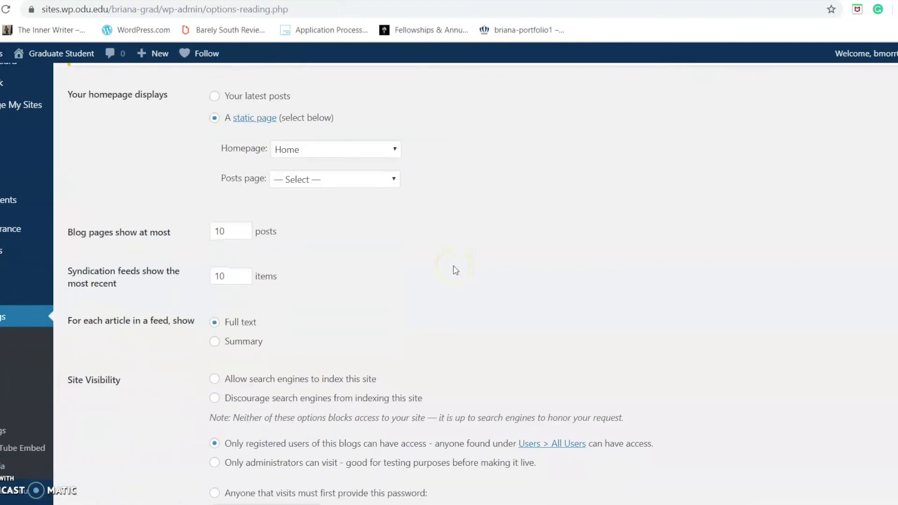
scroll(456, 271, down, 2)
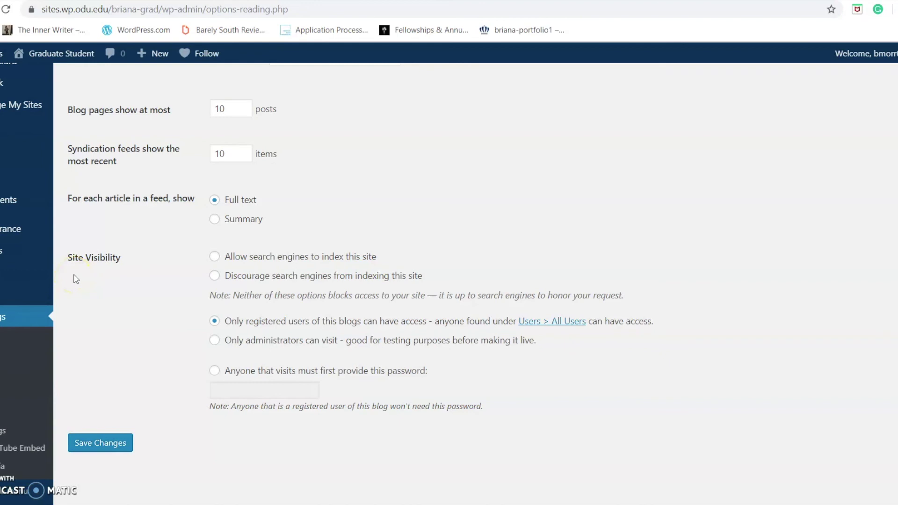
click(250, 260)
click(250, 260)
click(175, 280)
click(98, 451)
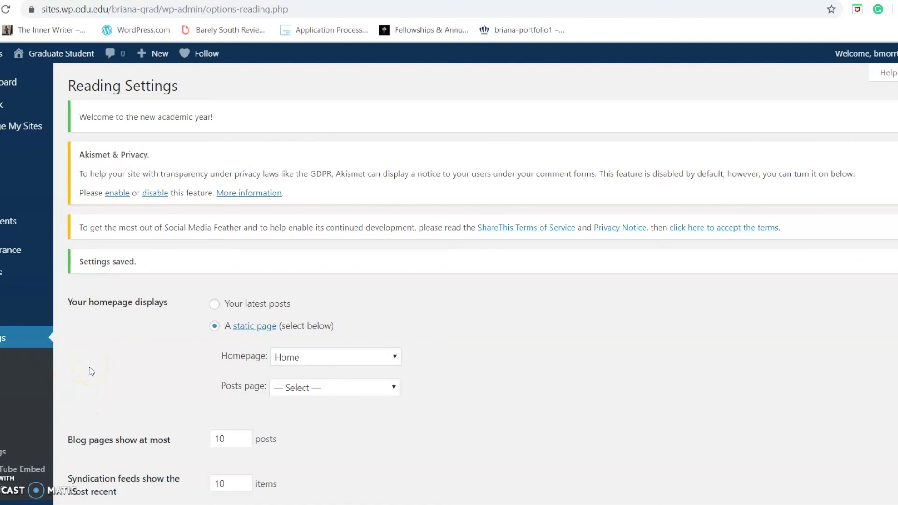
- Open the Users > Add New form, leave Email blank, and keep the role as Subscriber
mouse_move(18, 316)
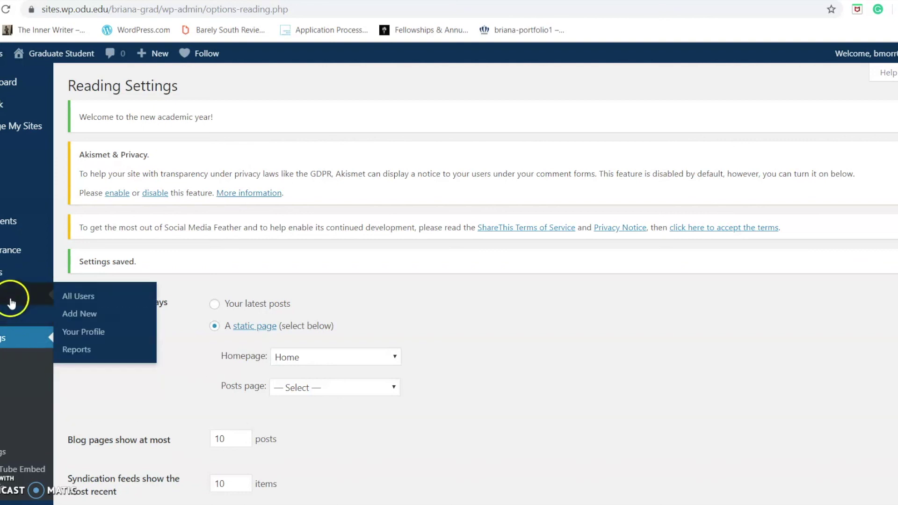
click(84, 324)
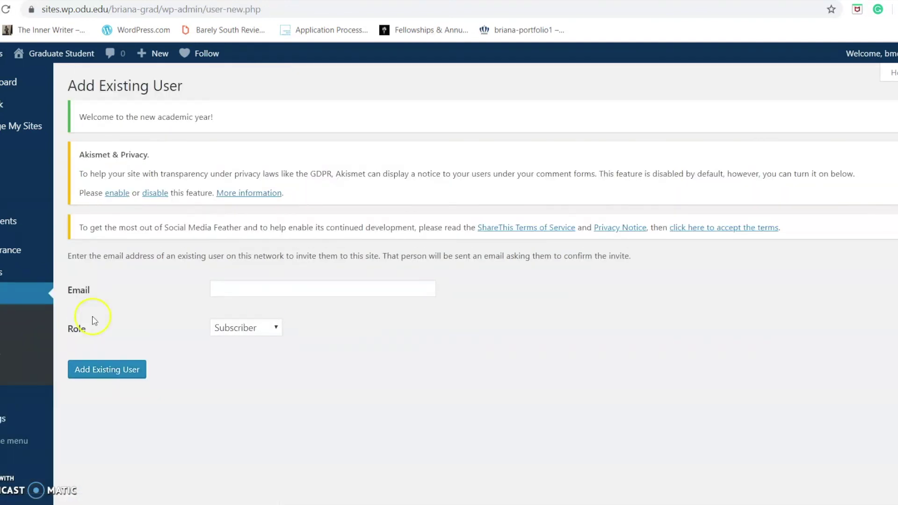
click(323, 288)
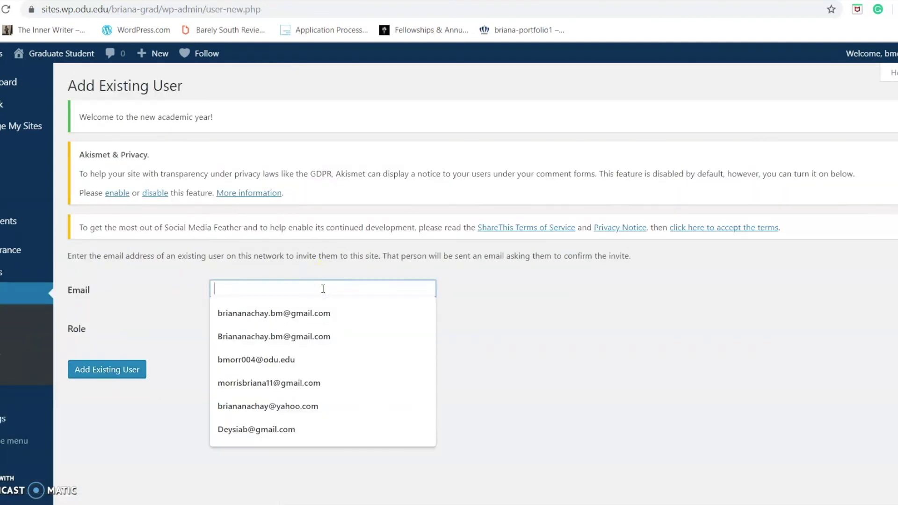
click(487, 292)
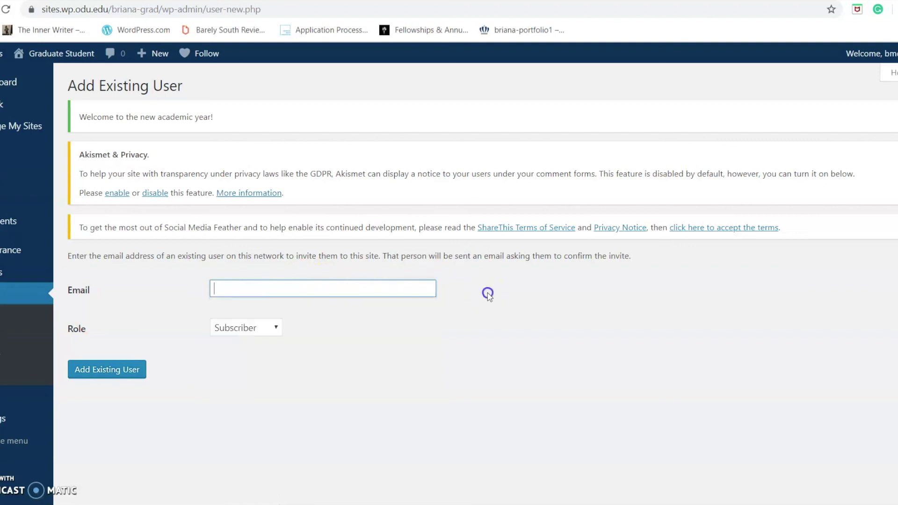
click(214, 335)
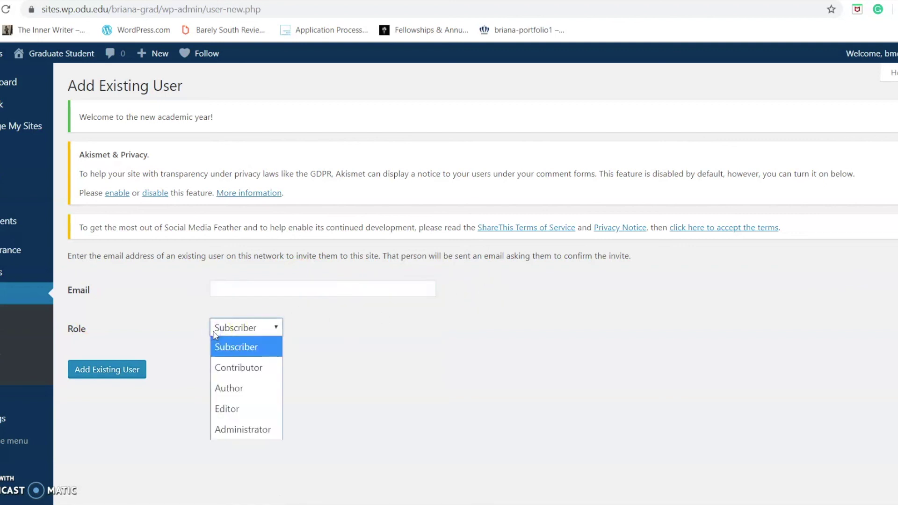
drag(215, 335, 243, 409)
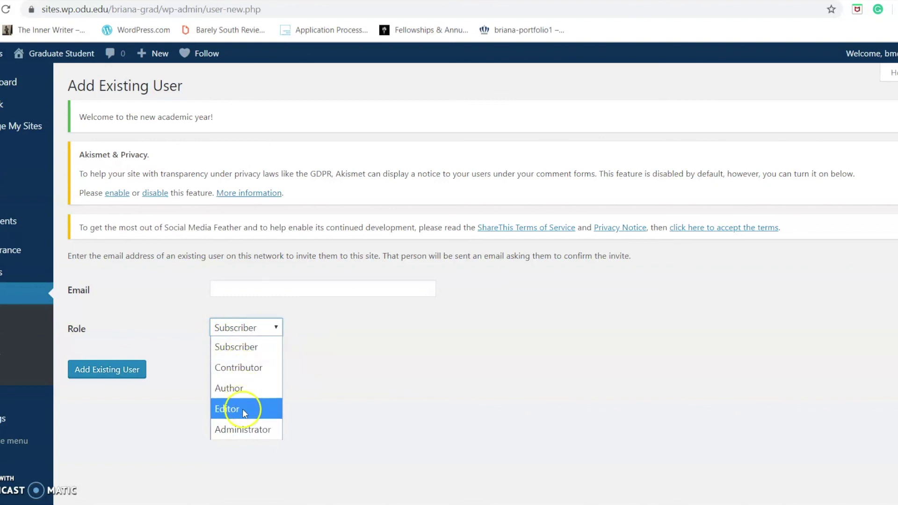
click(238, 348)
click(303, 365)
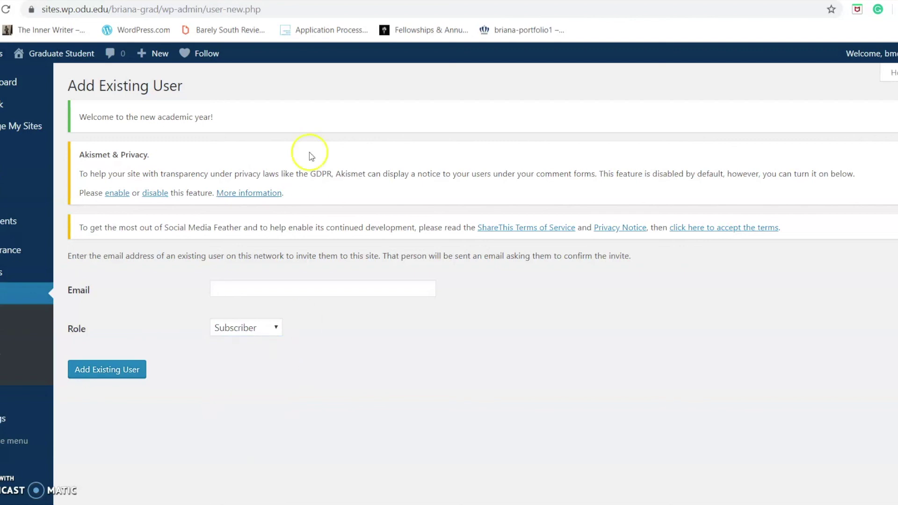
- In Google Slides, advance past the Add Media and Making Your Site Visible slides to slide 25, 'Thanks!'
key(ctrl+Tab)
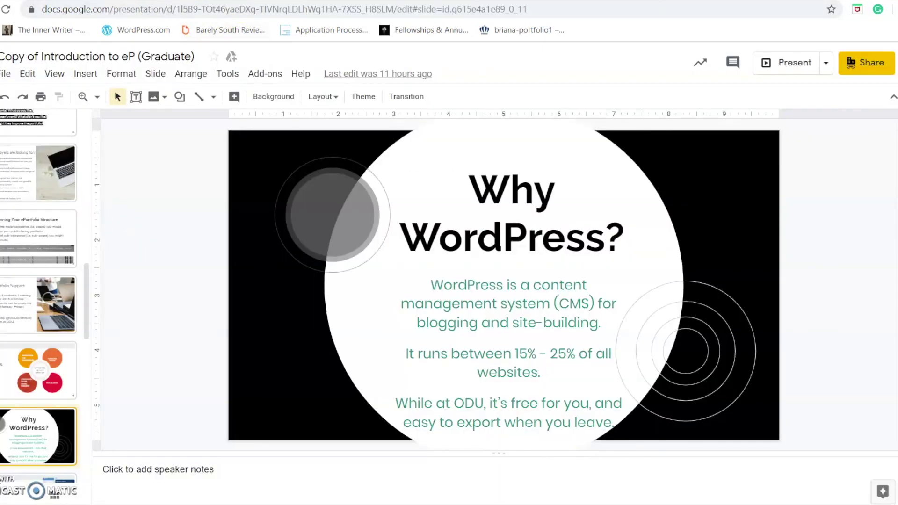
key(Down)
key(Down)
key(Down)
key(Down)
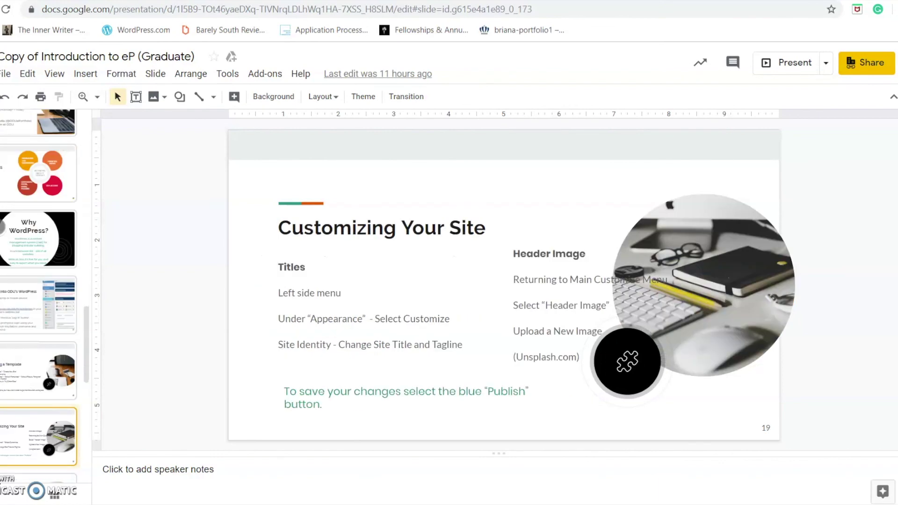
key(Down)
key(Down)
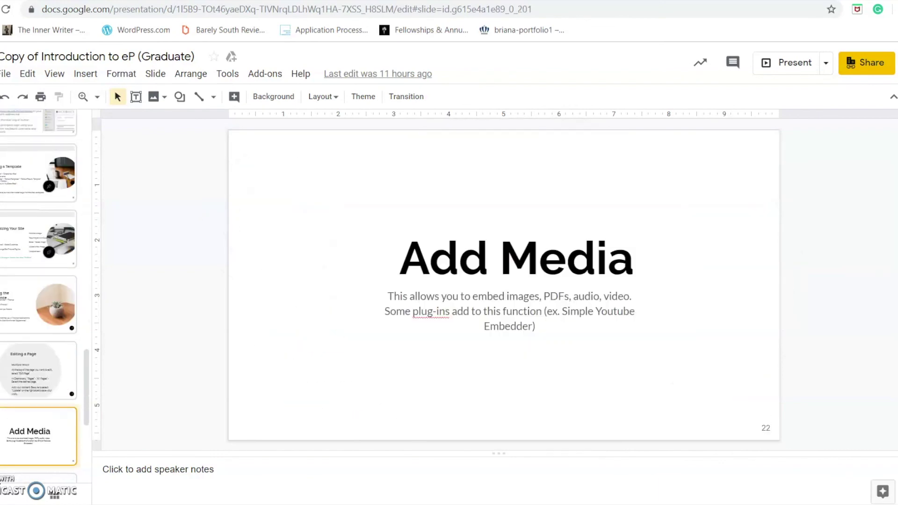
key(Down)
key(Down)
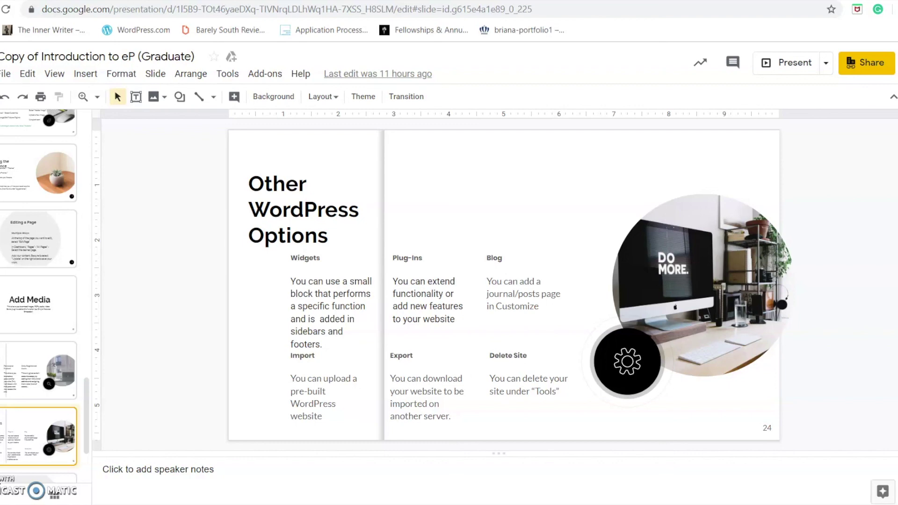
click(39, 478)
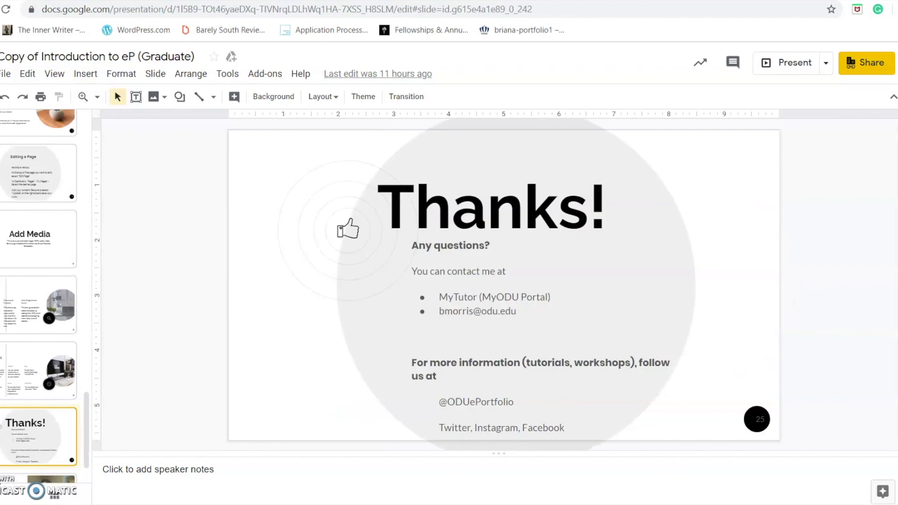